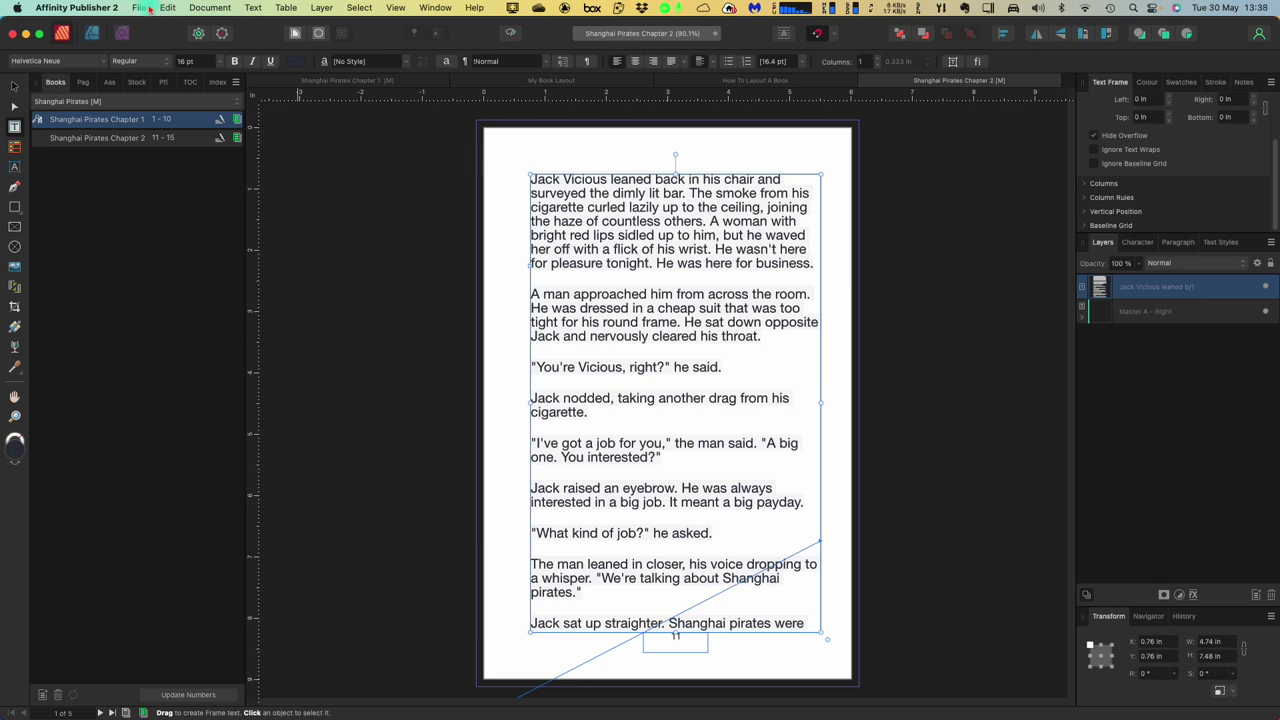
click(140, 8)
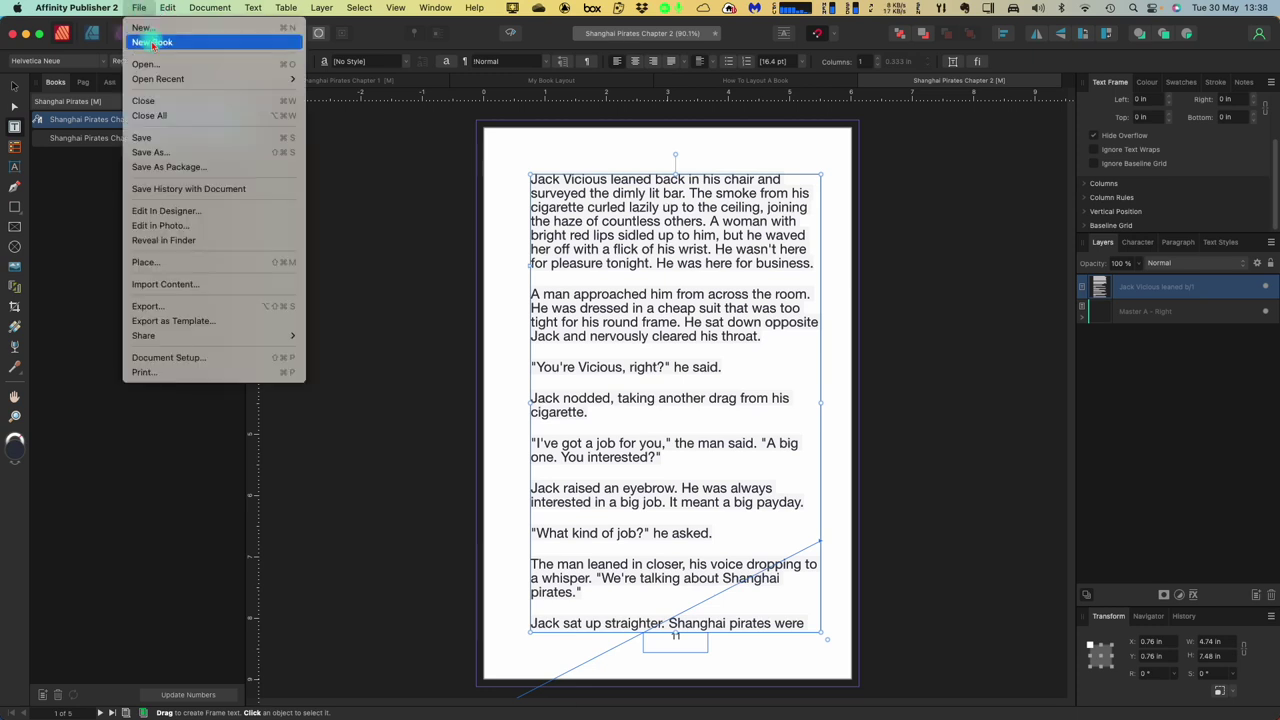
click(84, 167)
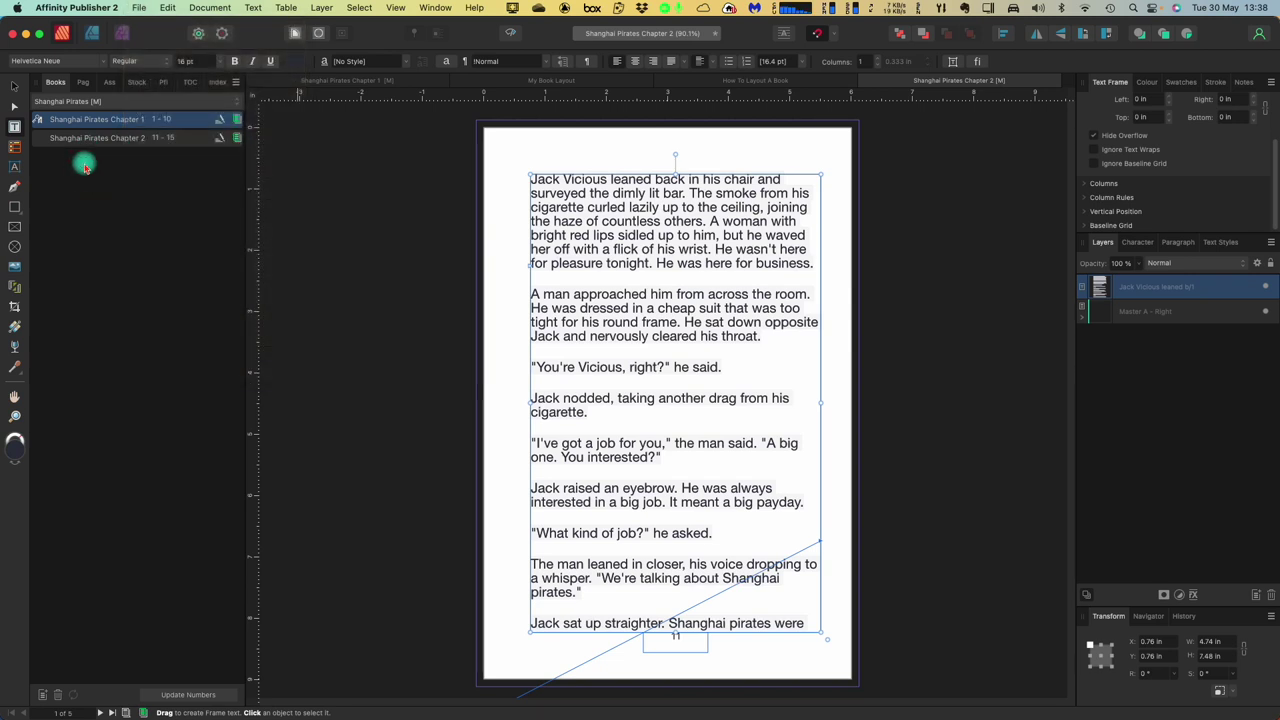
click(236, 102)
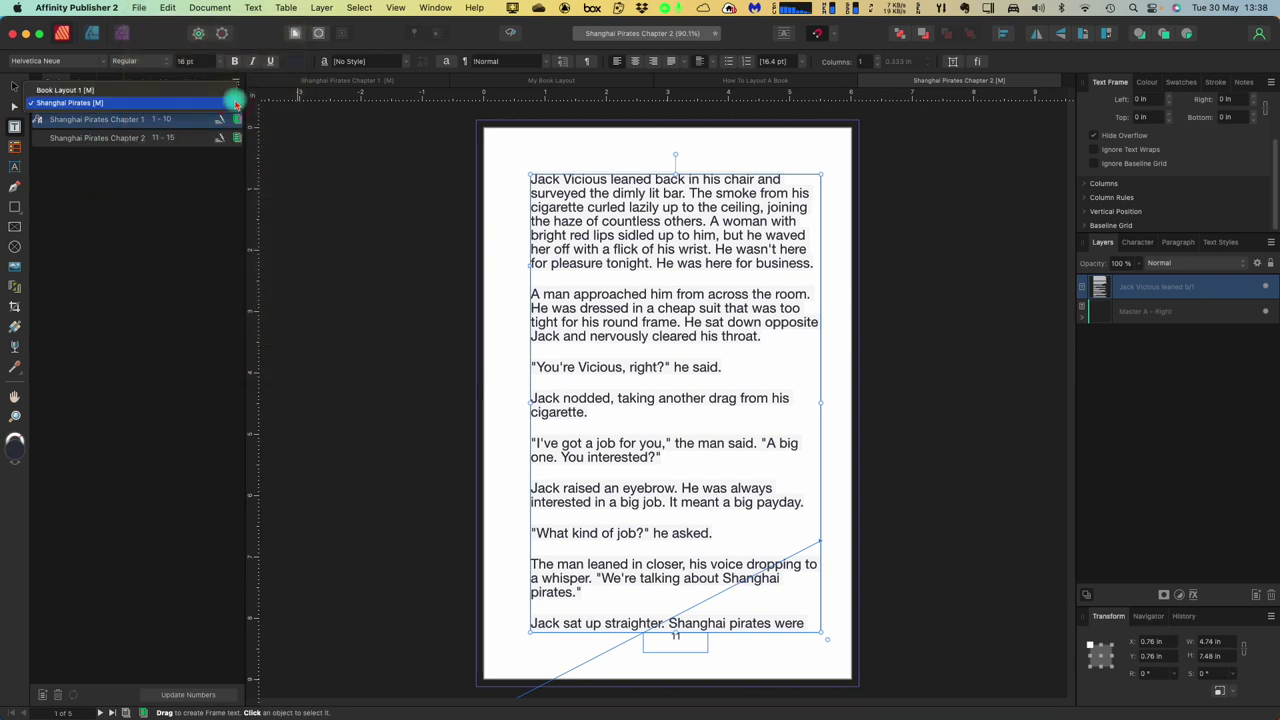
click(153, 92)
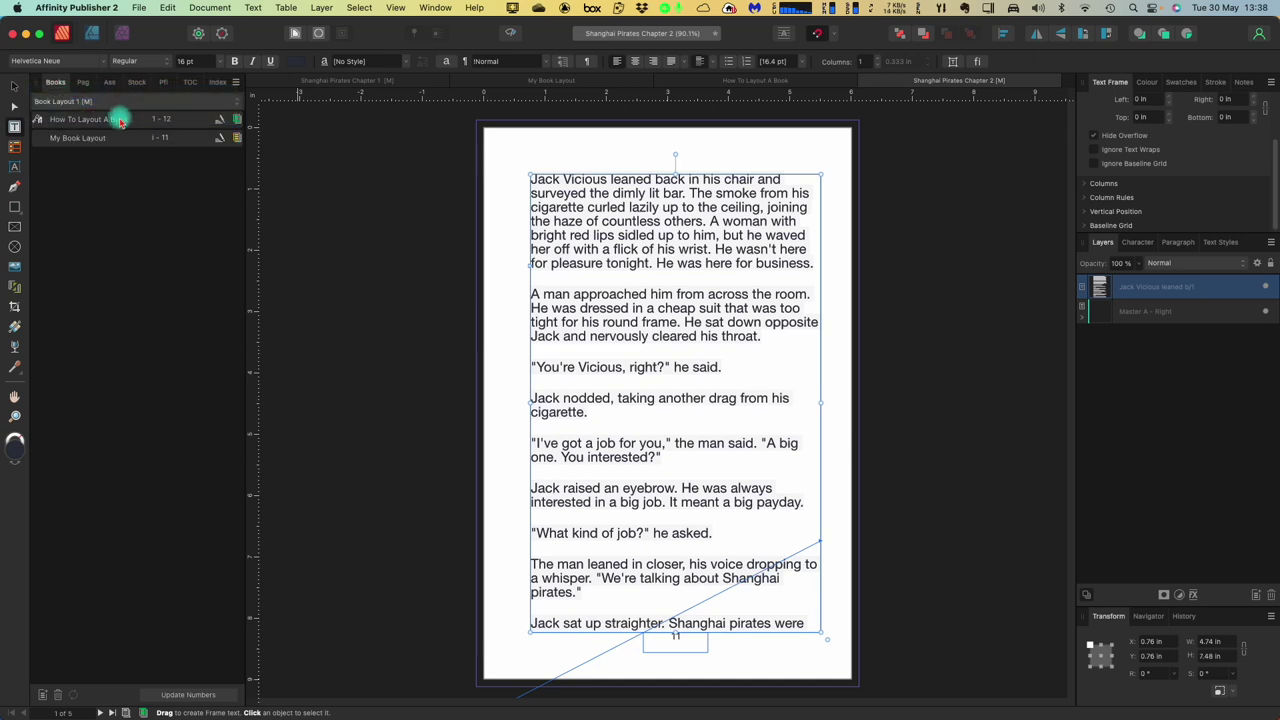
click(95, 121)
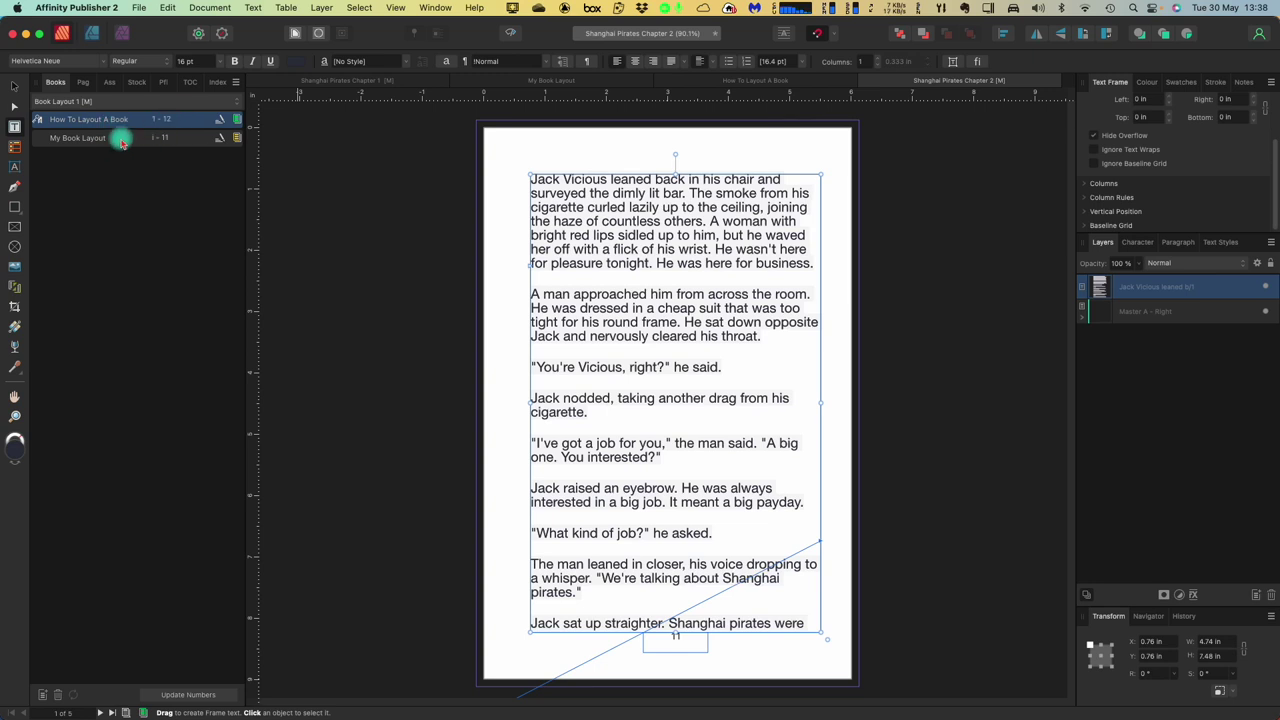
click(121, 141)
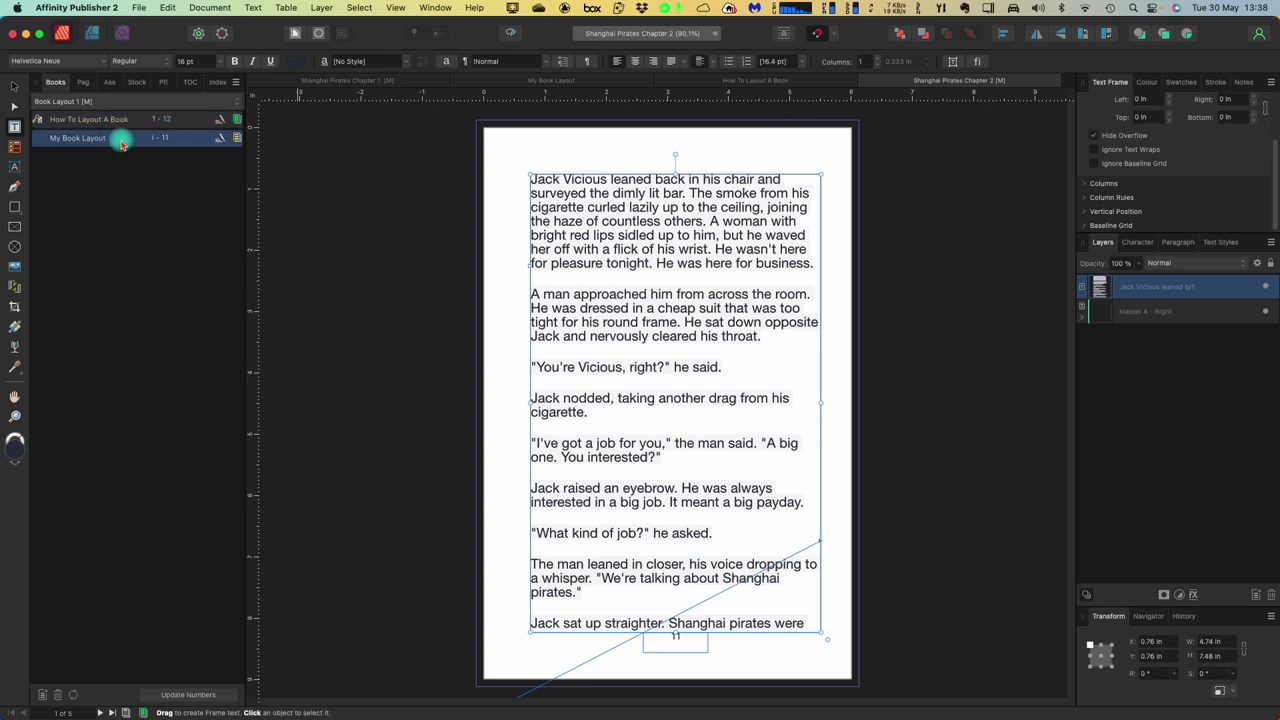
drag(121, 145, 116, 136)
click(161, 101)
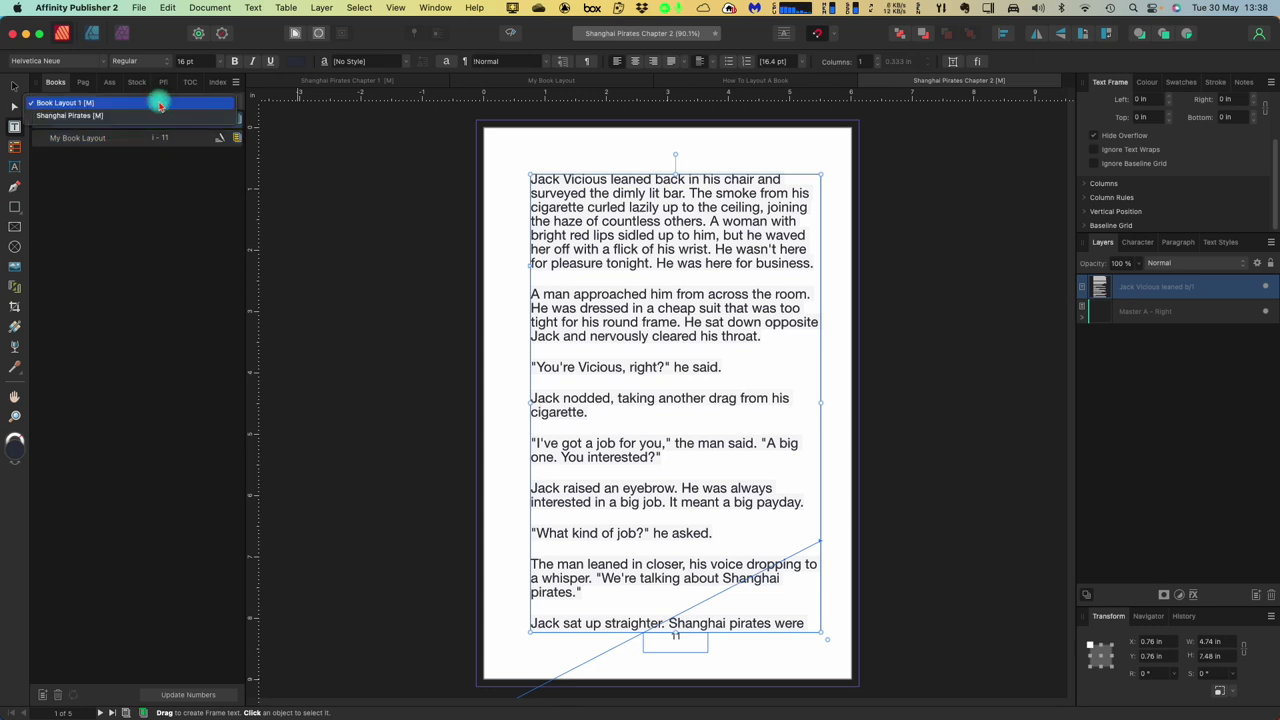
click(93, 116)
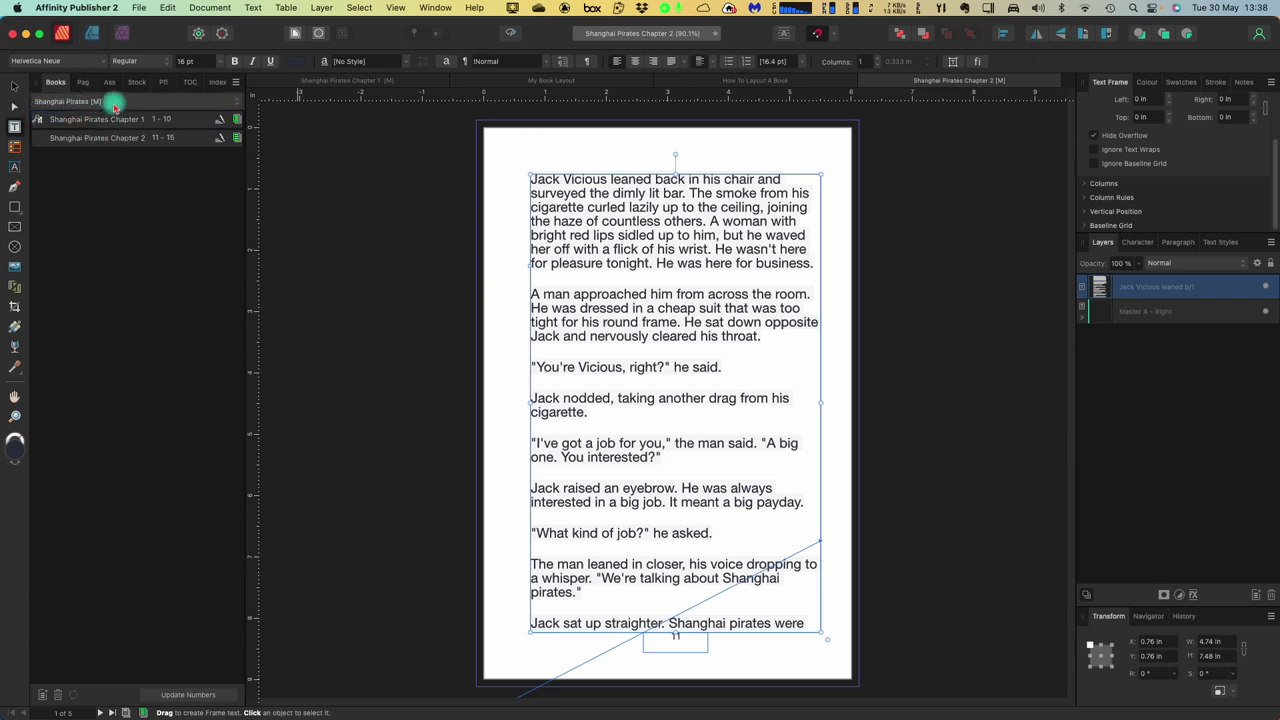
click(230, 104)
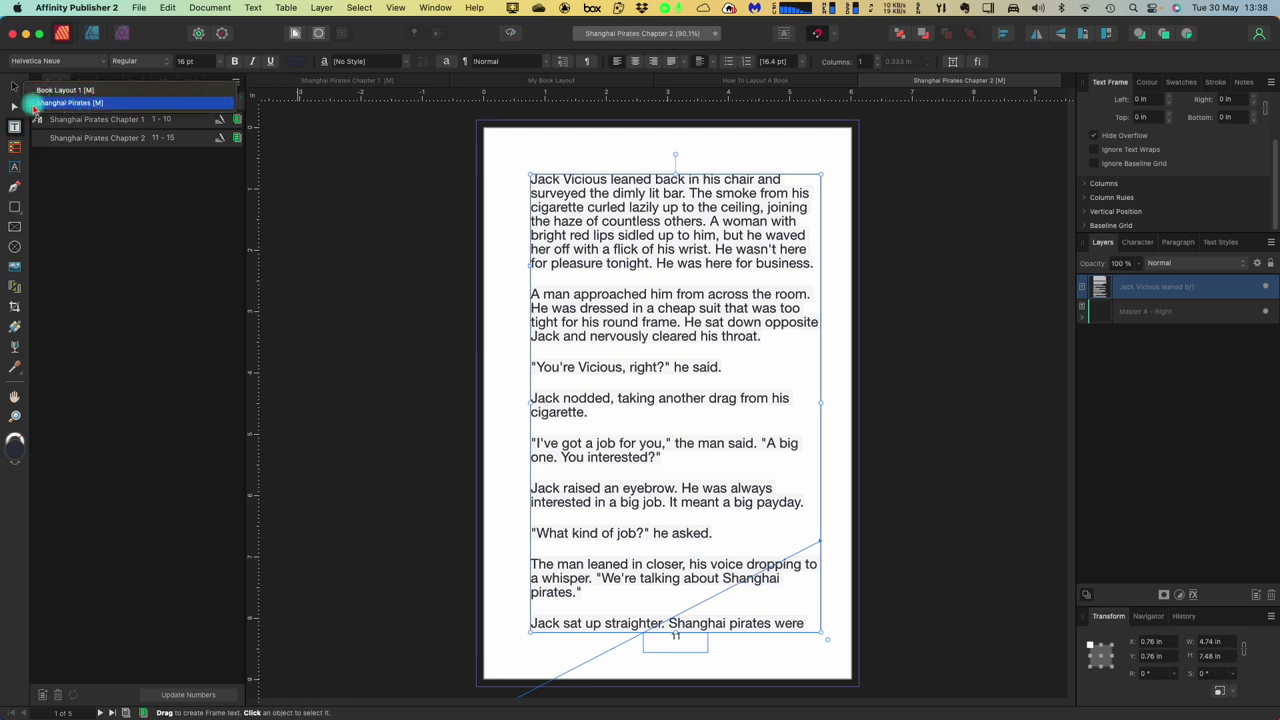
click(106, 104)
click(106, 124)
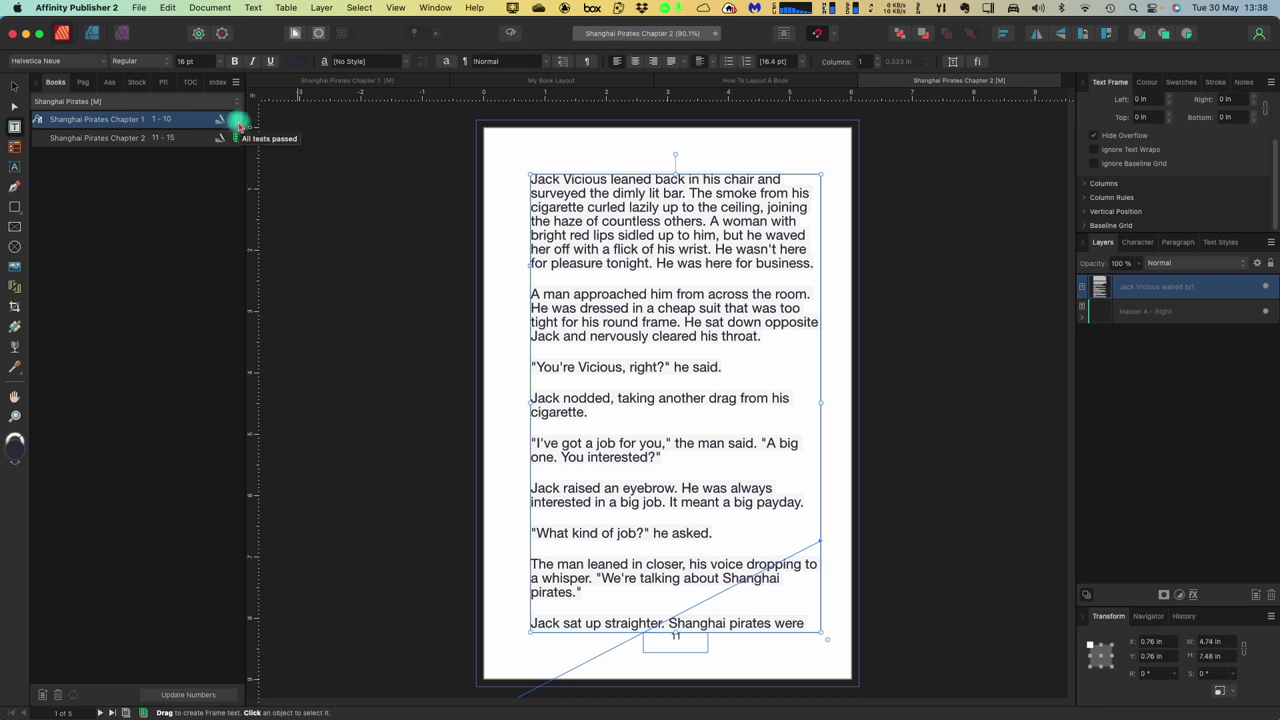
mouse_move(238, 142)
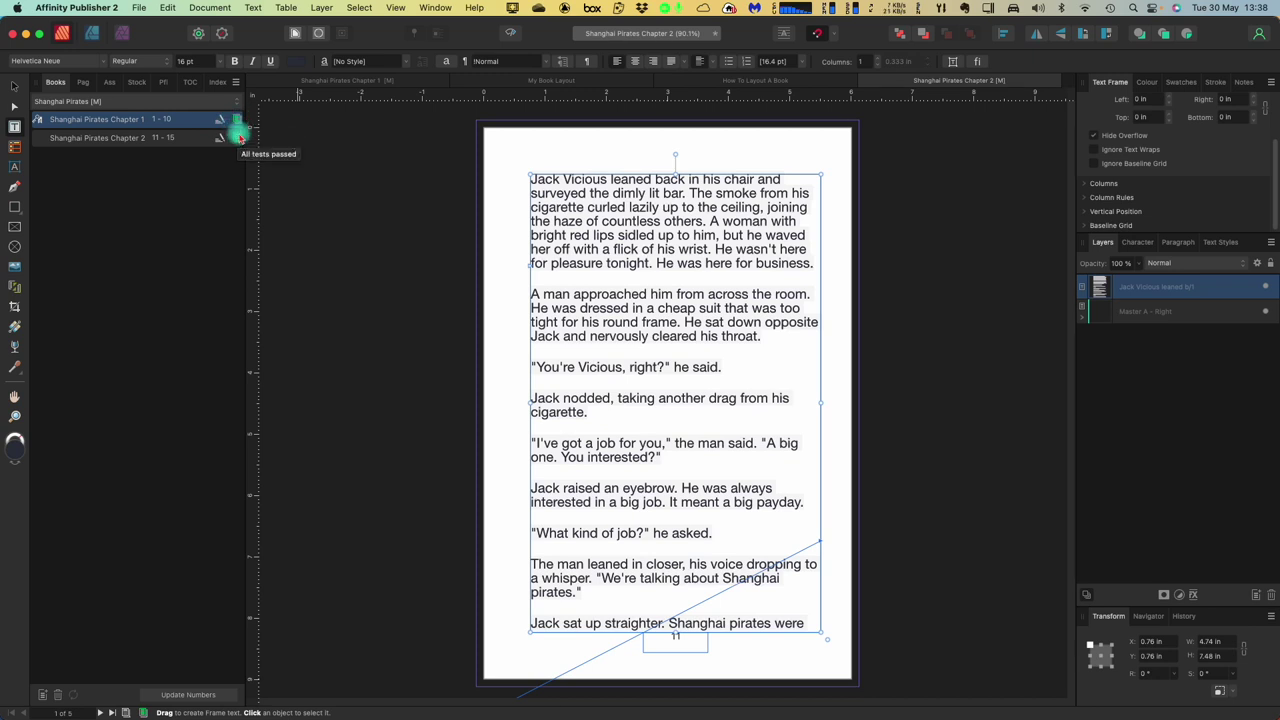
Step: Open Shanghai Pirates Chapter 1 from the book and show its page thumbnails
double_click(103, 123)
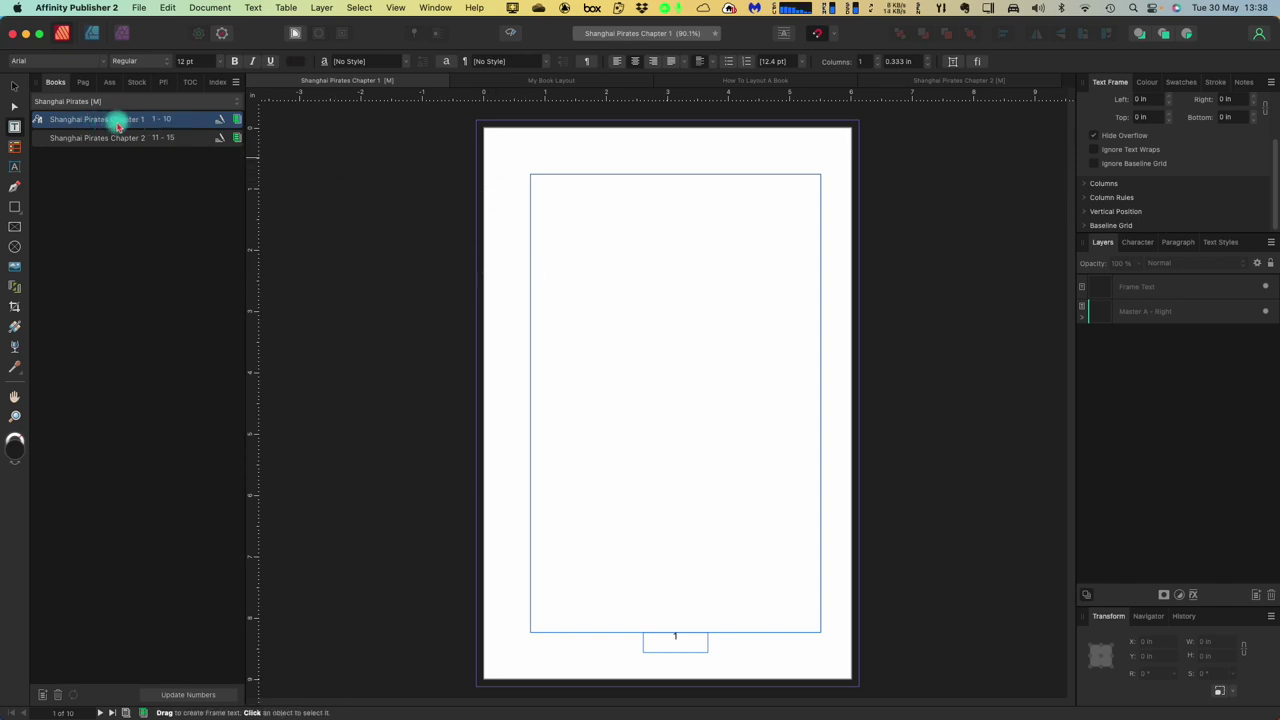
click(84, 82)
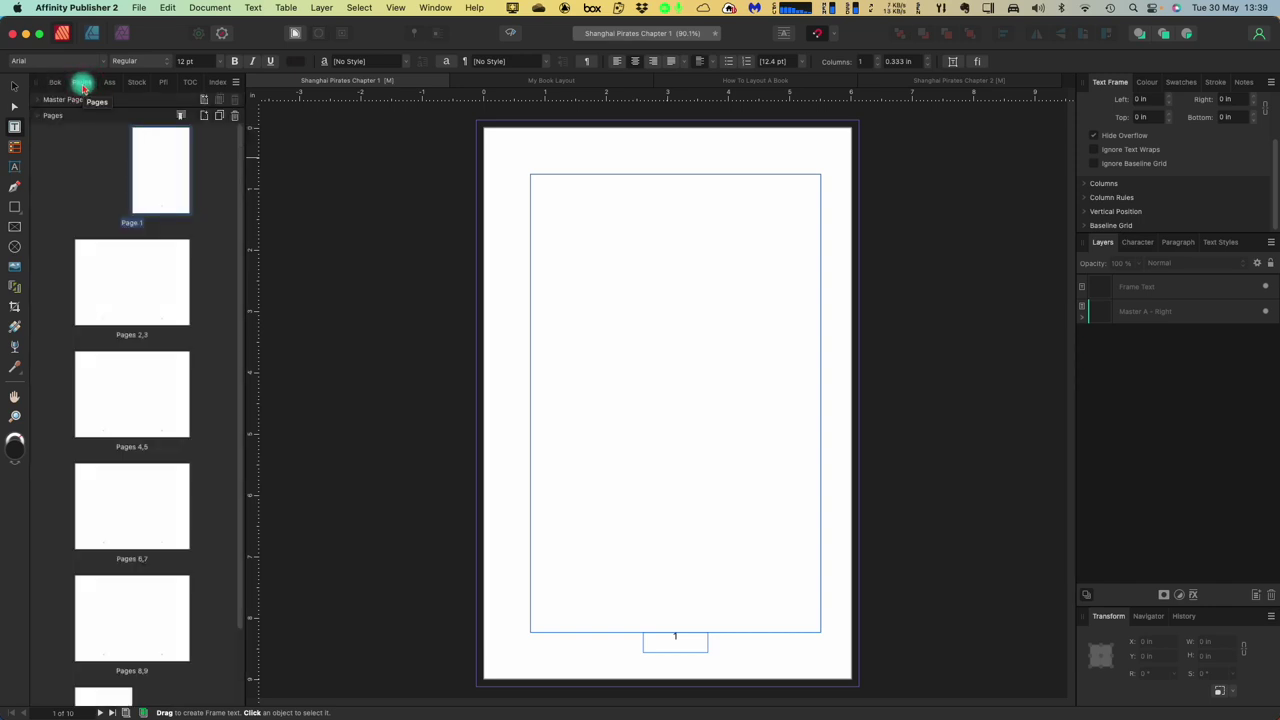
click(40, 117)
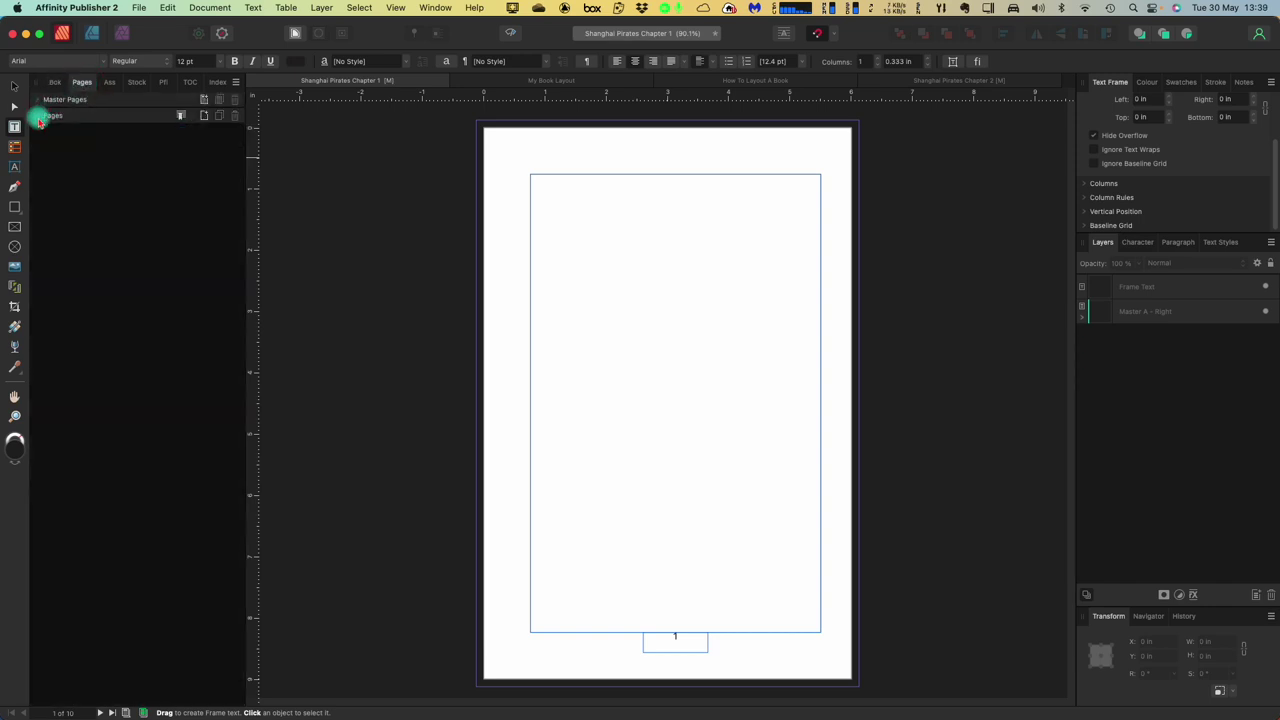
click(40, 117)
click(40, 102)
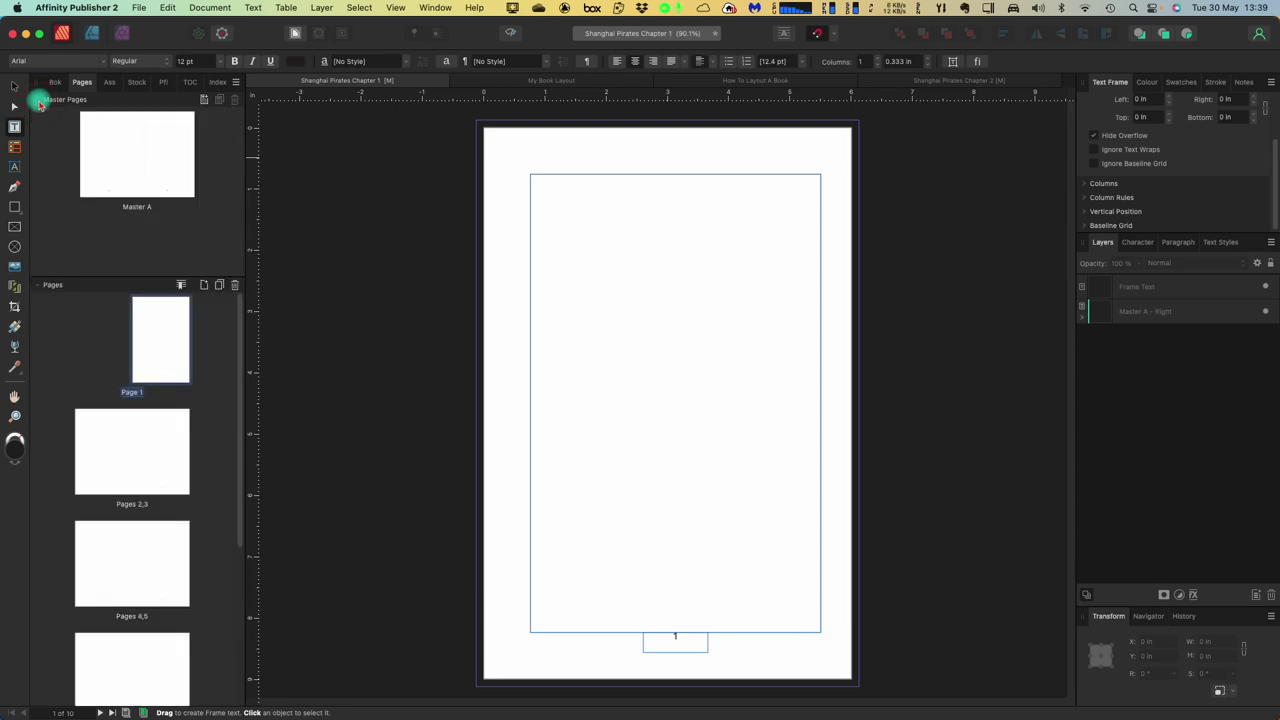
Step: Toggle the page and master page lists, then go back to the book's chapter list
click(40, 101)
click(40, 117)
click(40, 117)
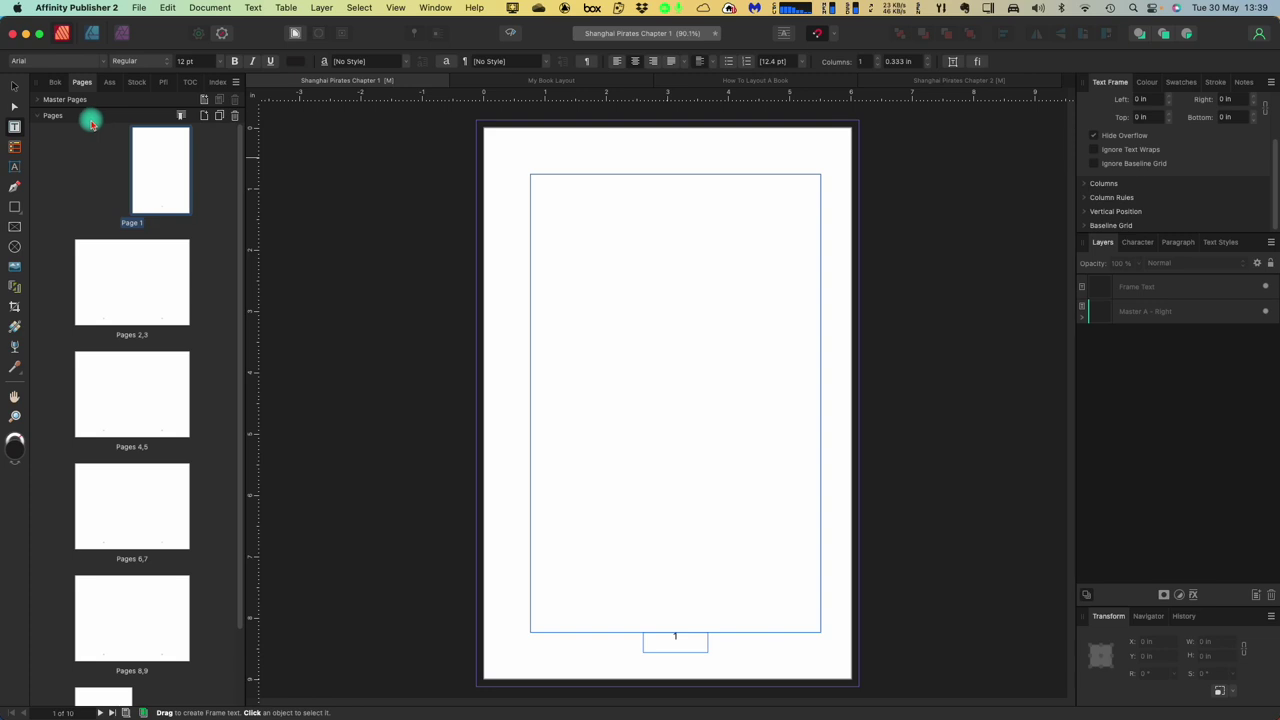
click(40, 117)
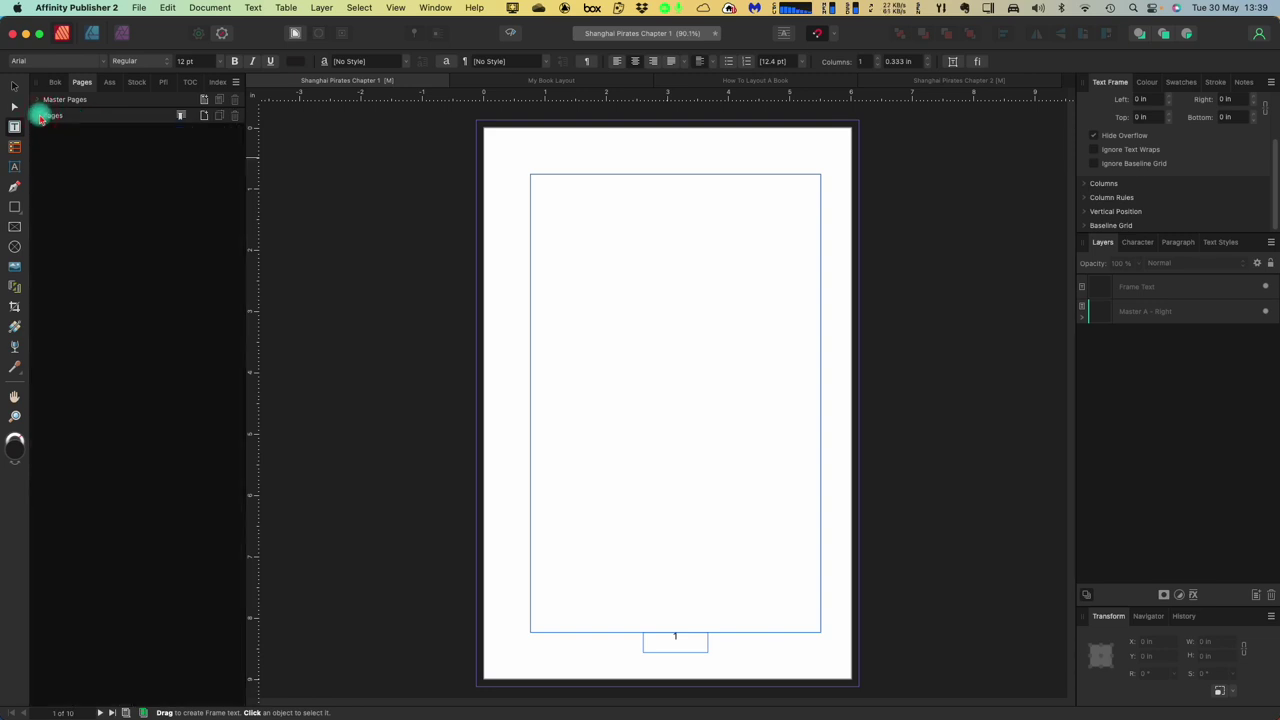
click(55, 82)
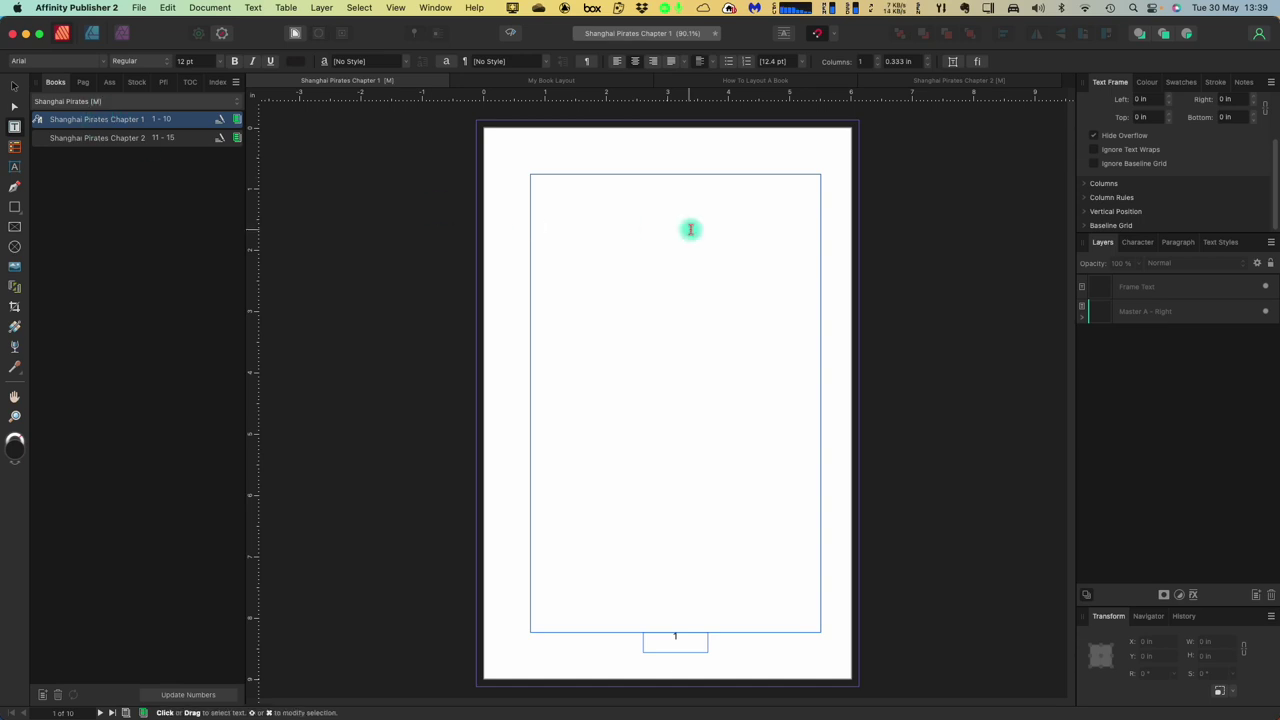
Step: Select Chapter 2, then browse the open document's spreads 2–3 and 4–5 before returning to page 1
shift+click(116, 140)
click(114, 120)
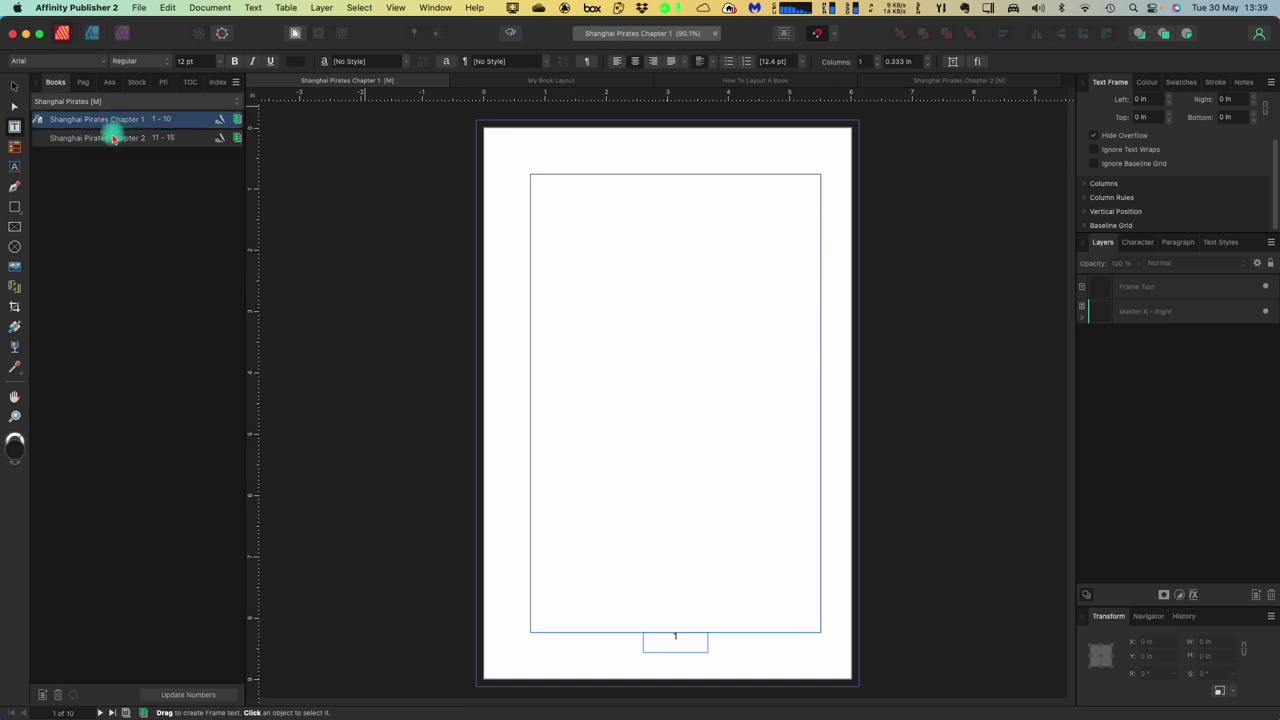
click(83, 84)
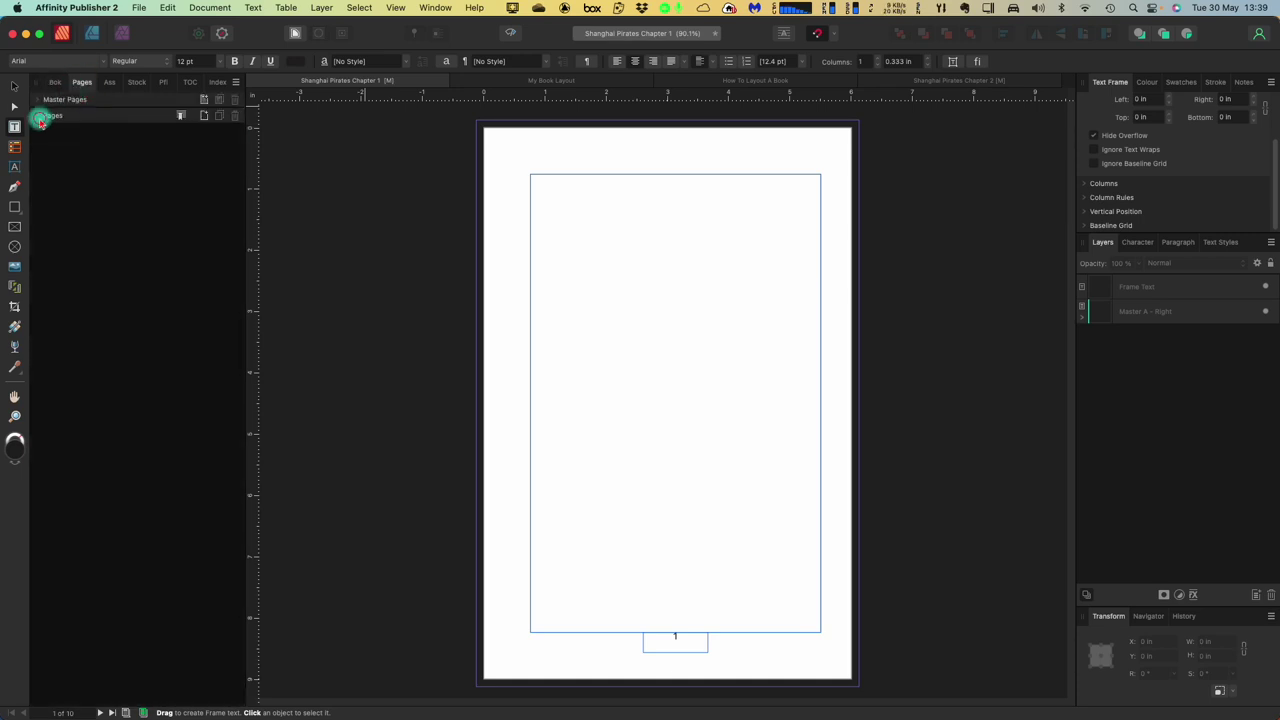
click(43, 115)
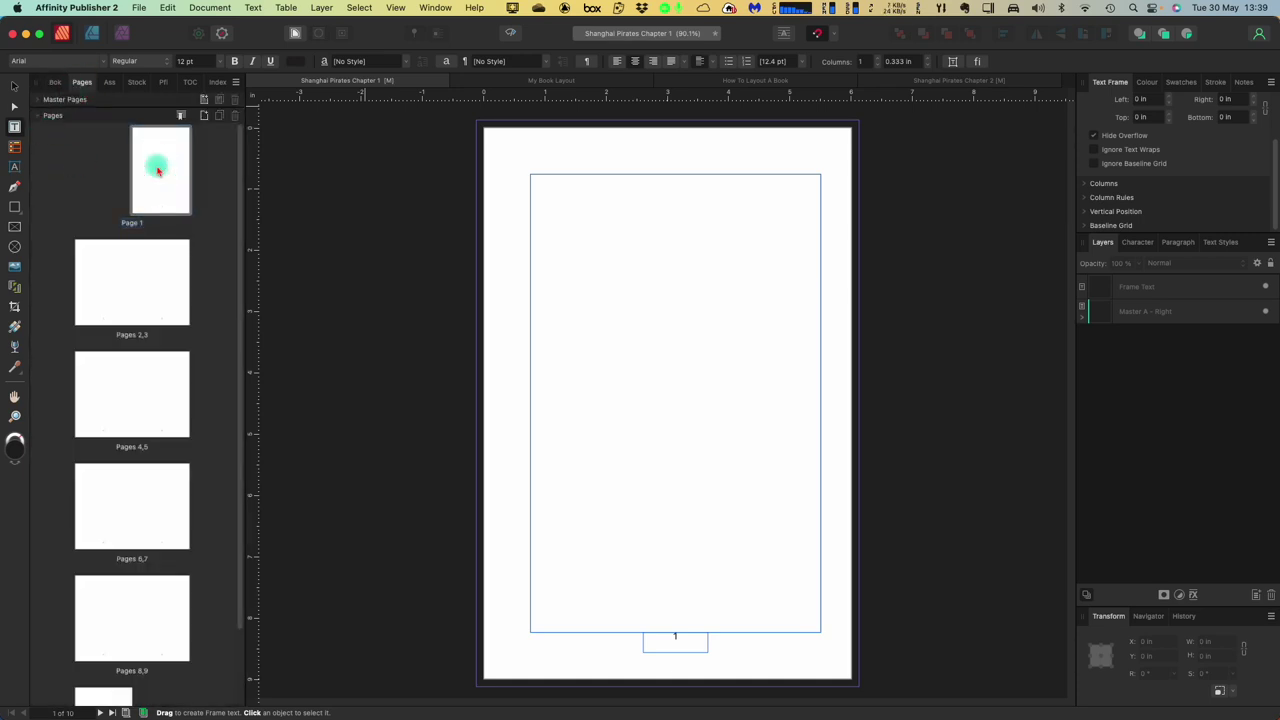
double_click(125, 285)
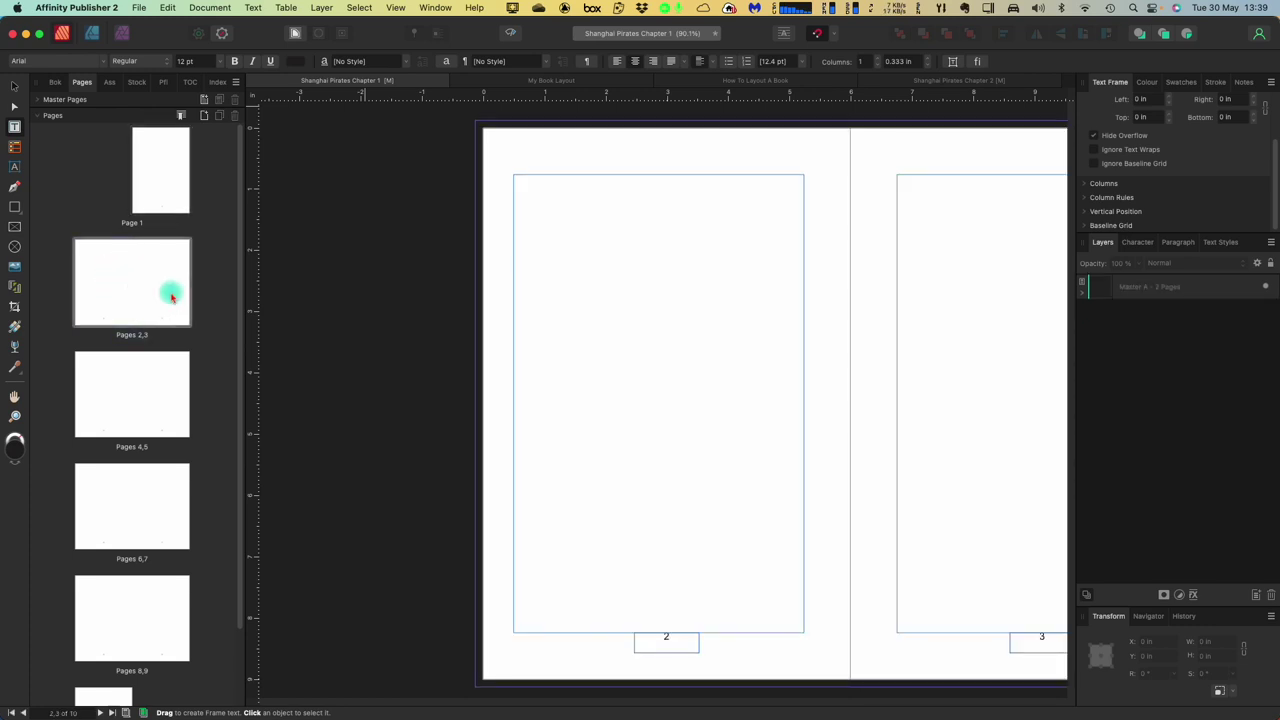
double_click(123, 394)
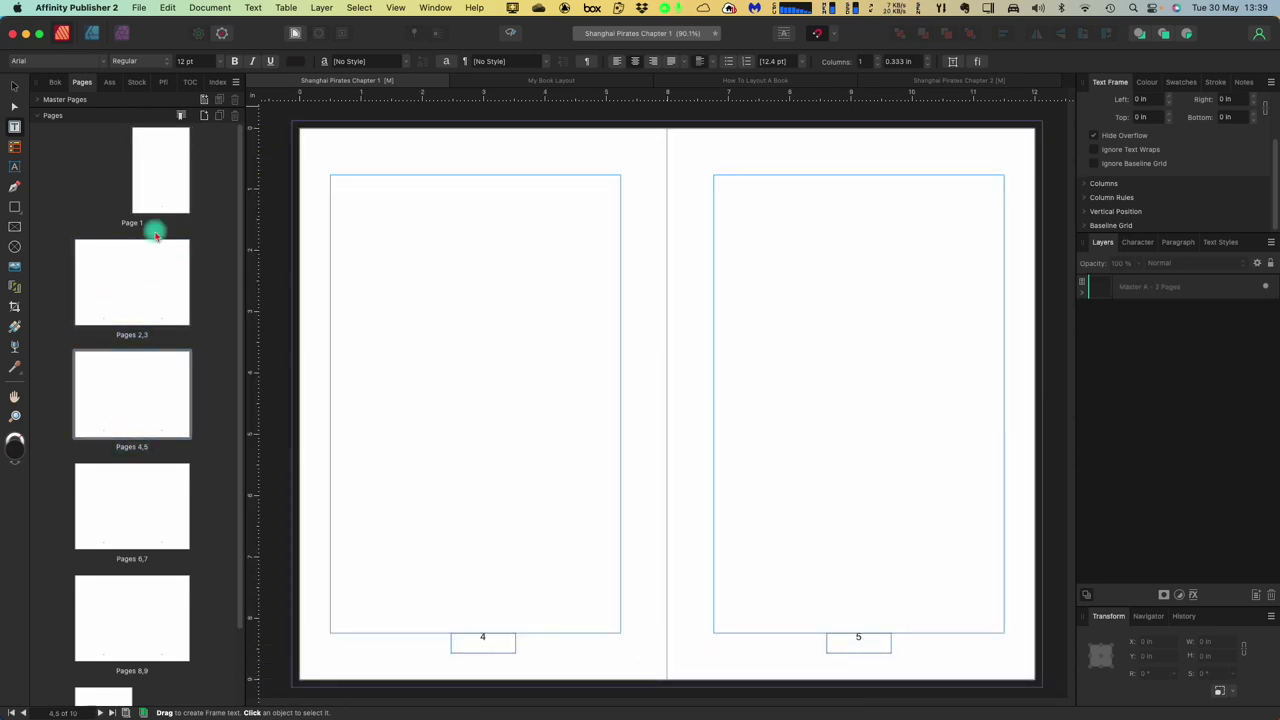
double_click(145, 150)
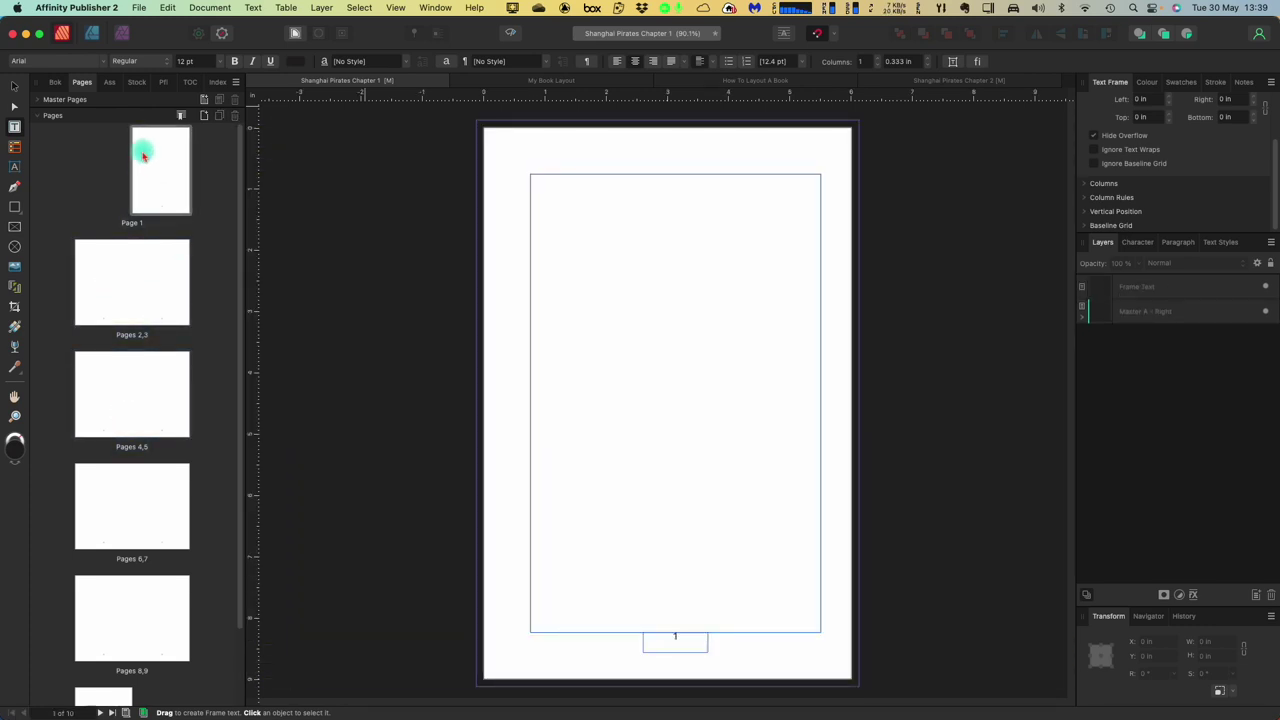
Step: Show the master pages and inspect Master A
click(40, 115)
click(41, 100)
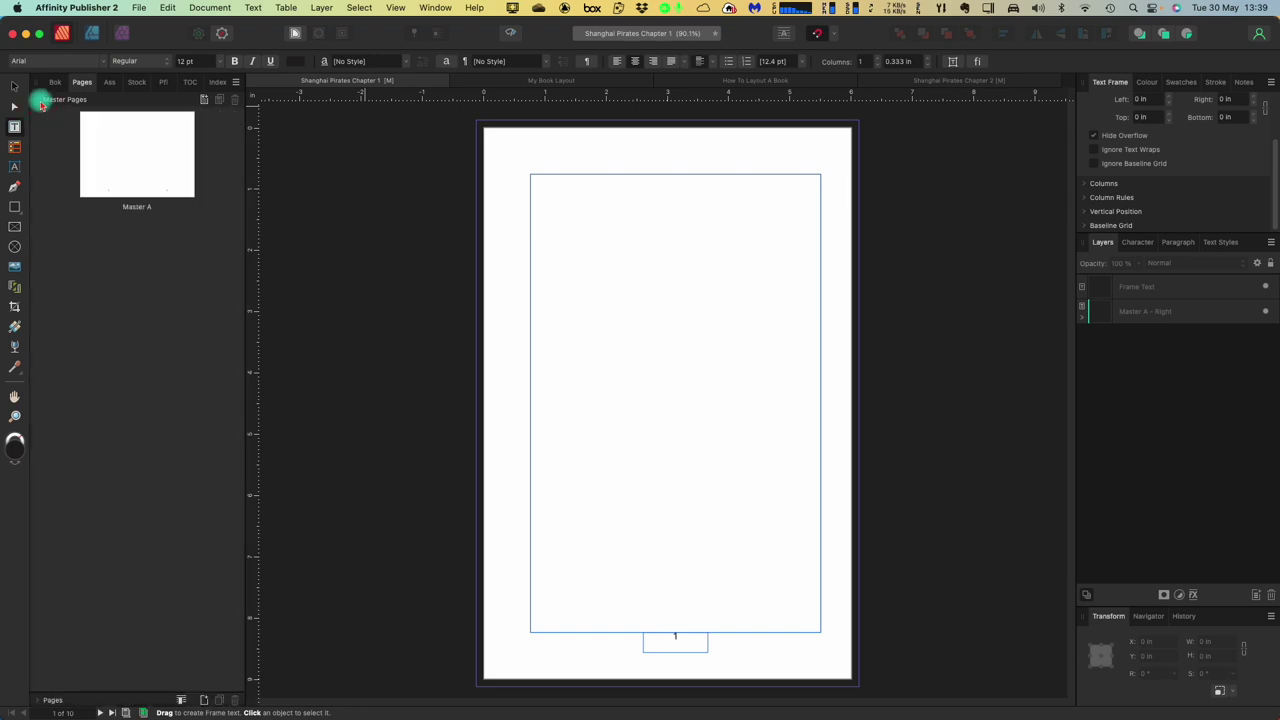
double_click(140, 155)
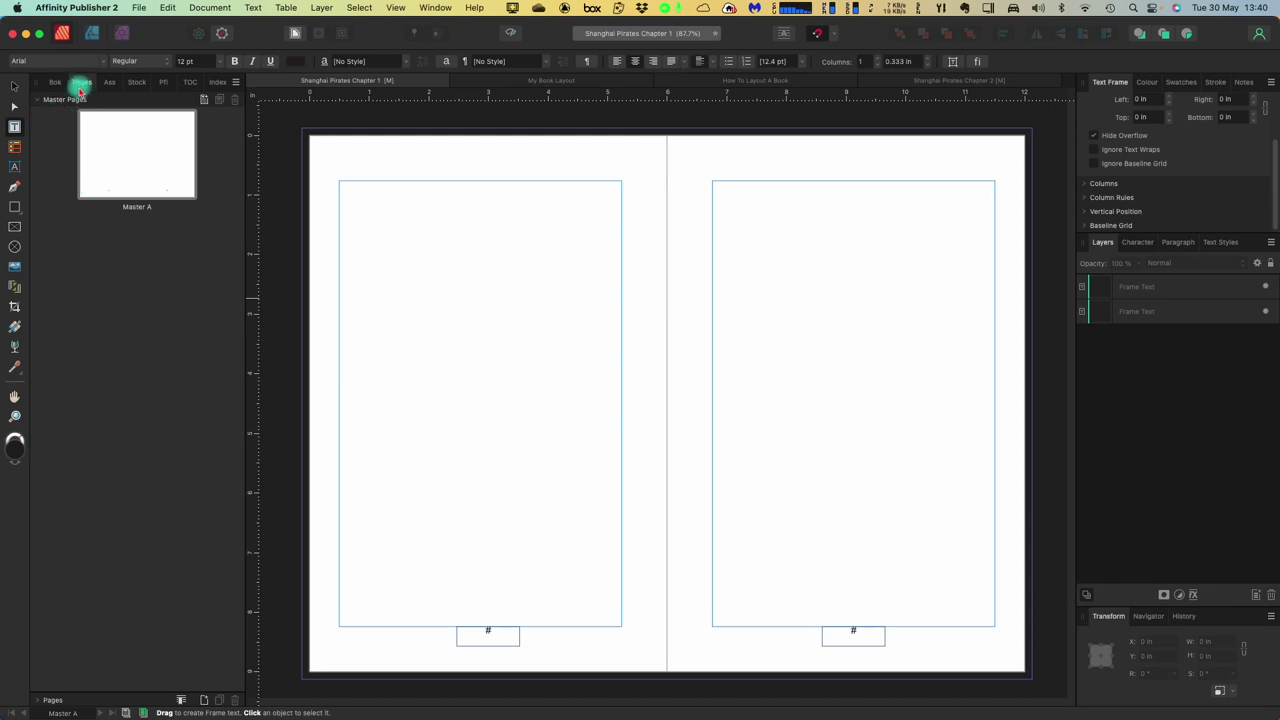
click(42, 100)
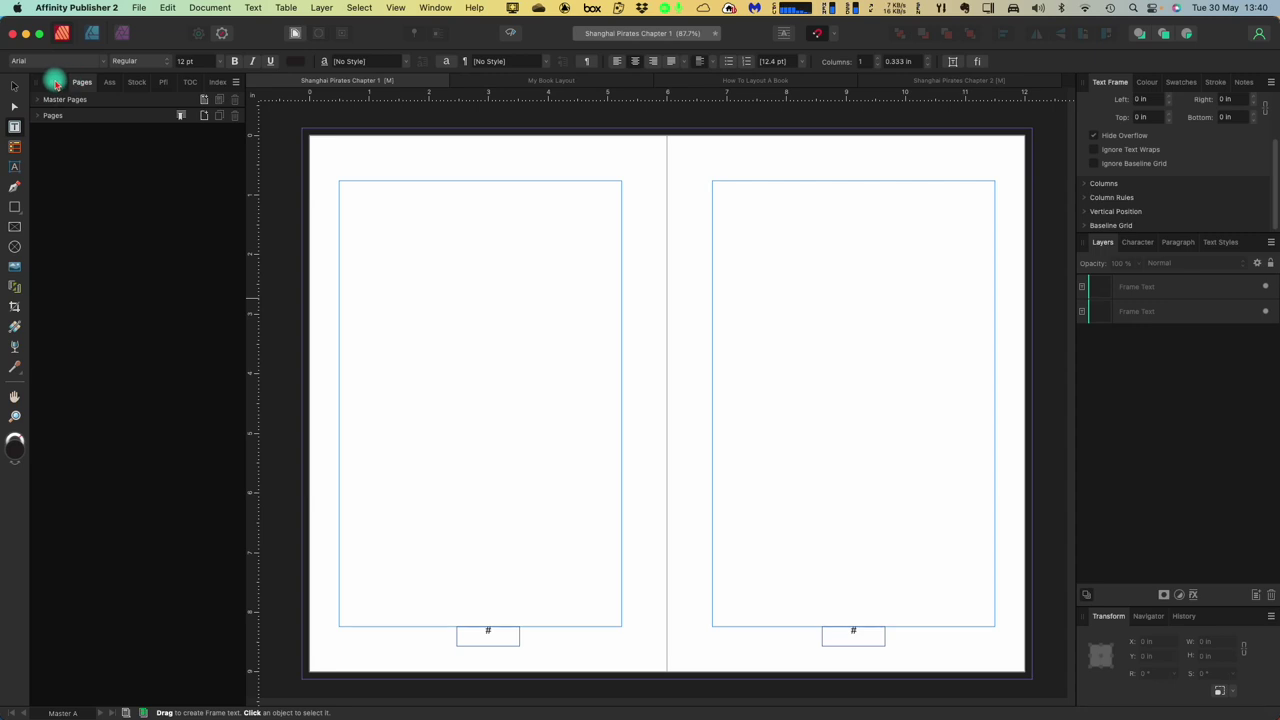
Step: Back in the book's chapter list, open the Chapter 2 document
click(55, 82)
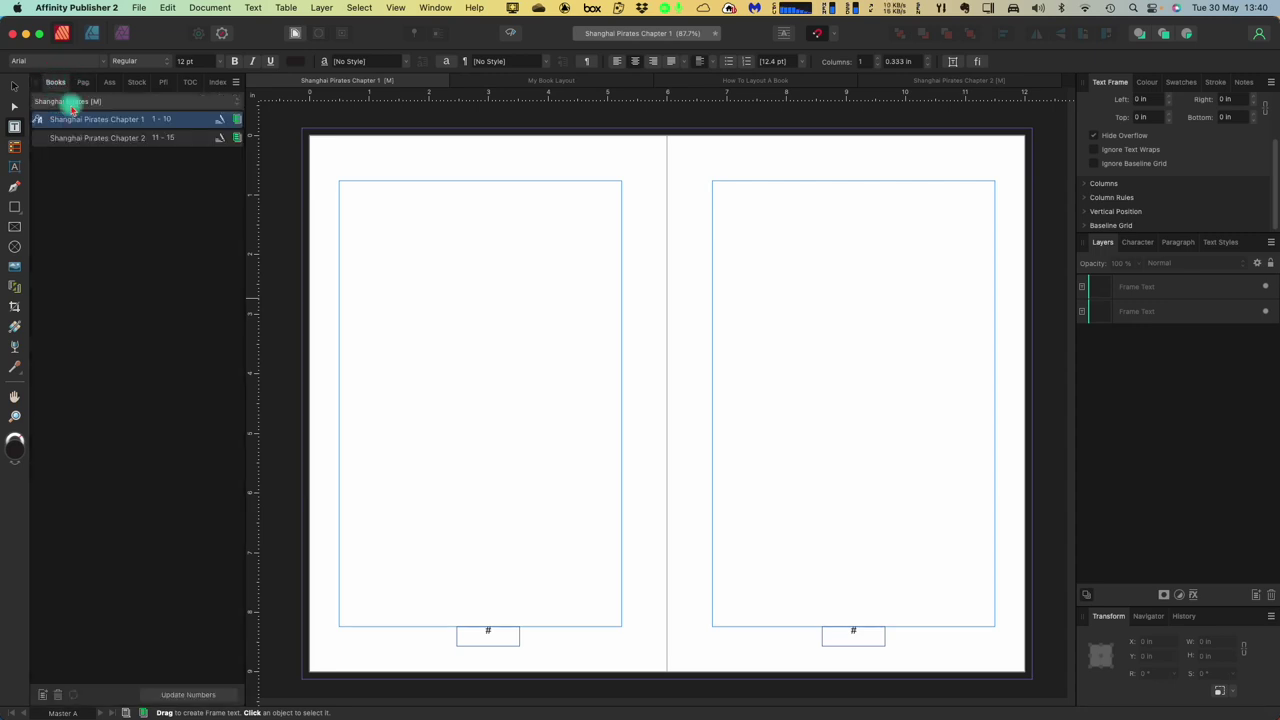
click(112, 144)
double_click(111, 143)
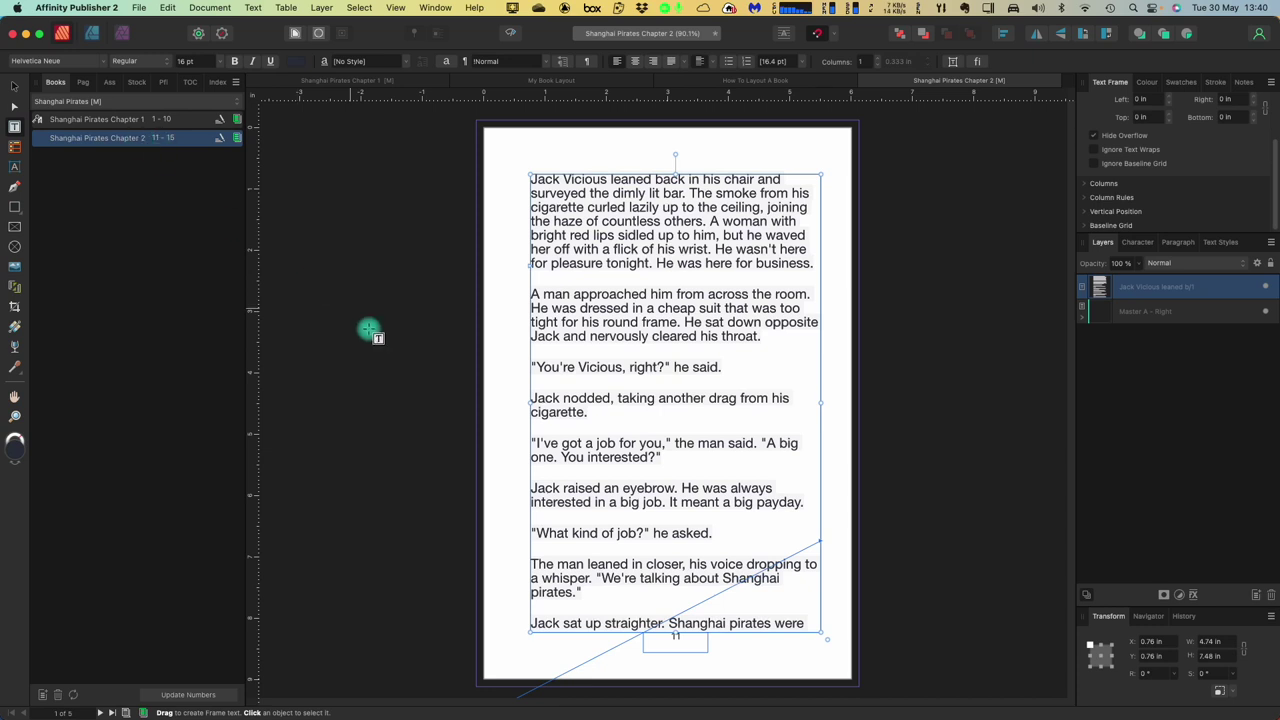
Step: Check Chapter 2's spreads 12–13 and 14–15, ending on page 11
click(685, 641)
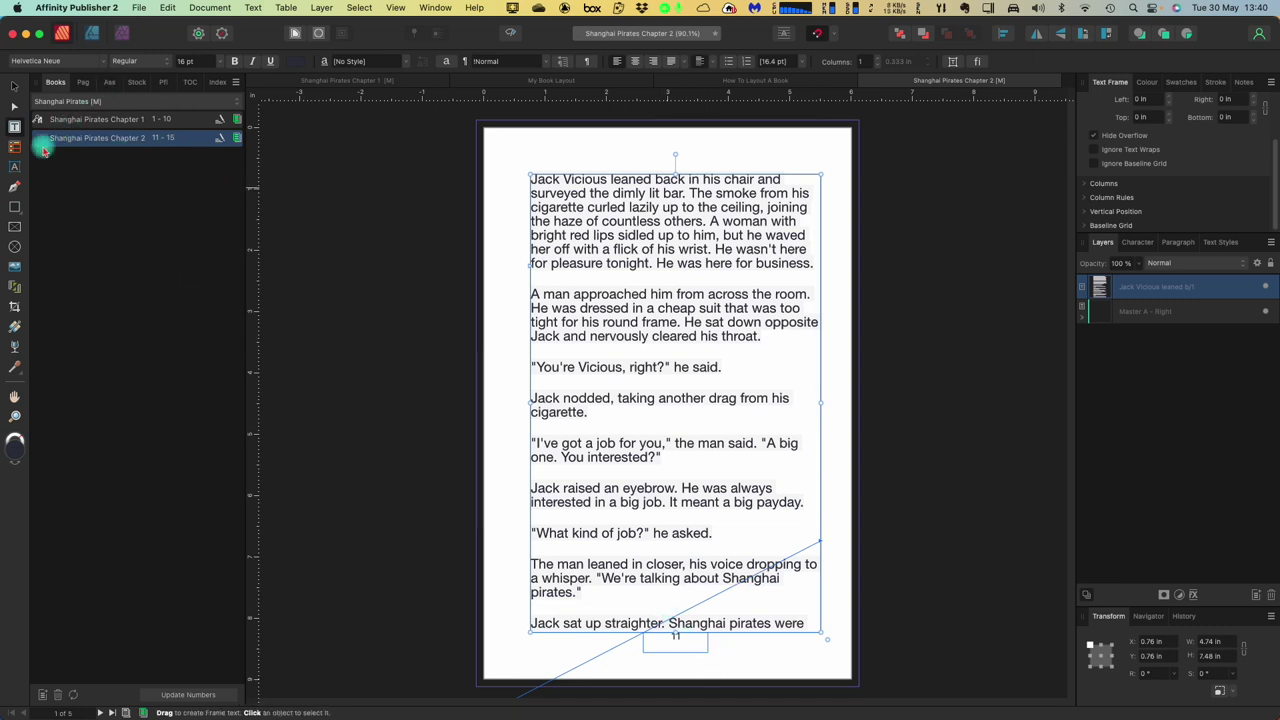
click(83, 84)
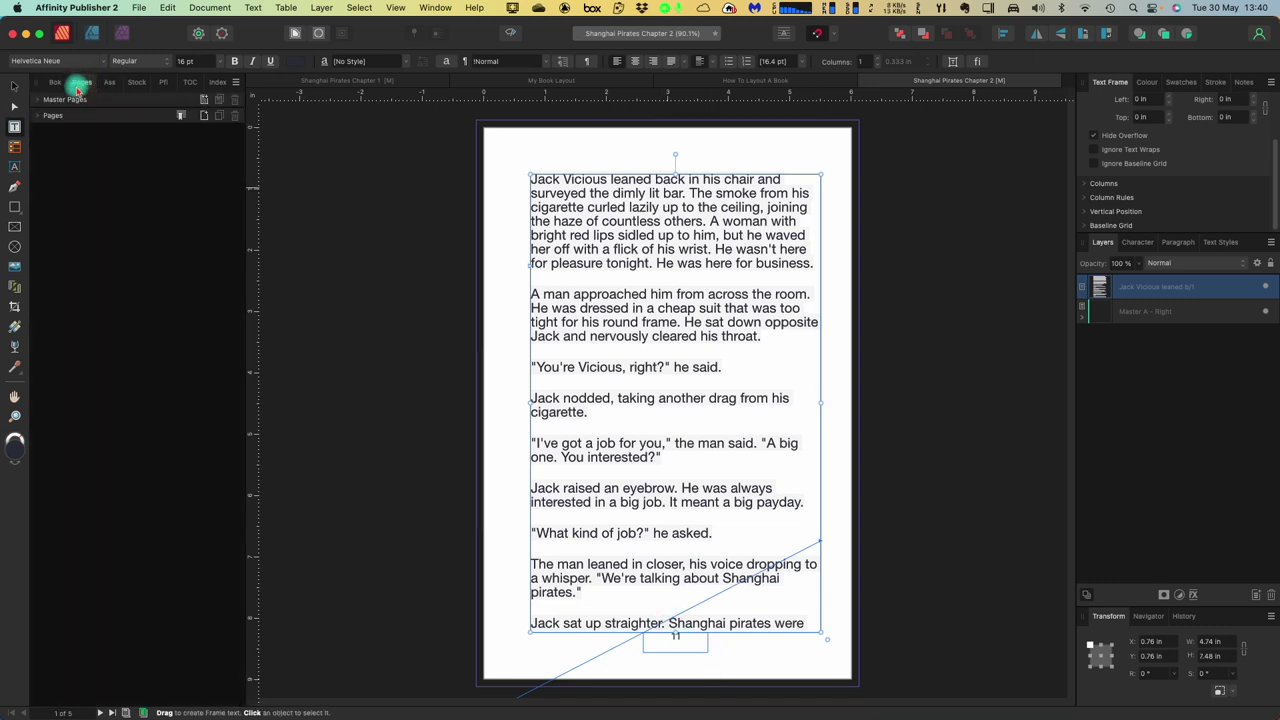
click(38, 115)
click(170, 173)
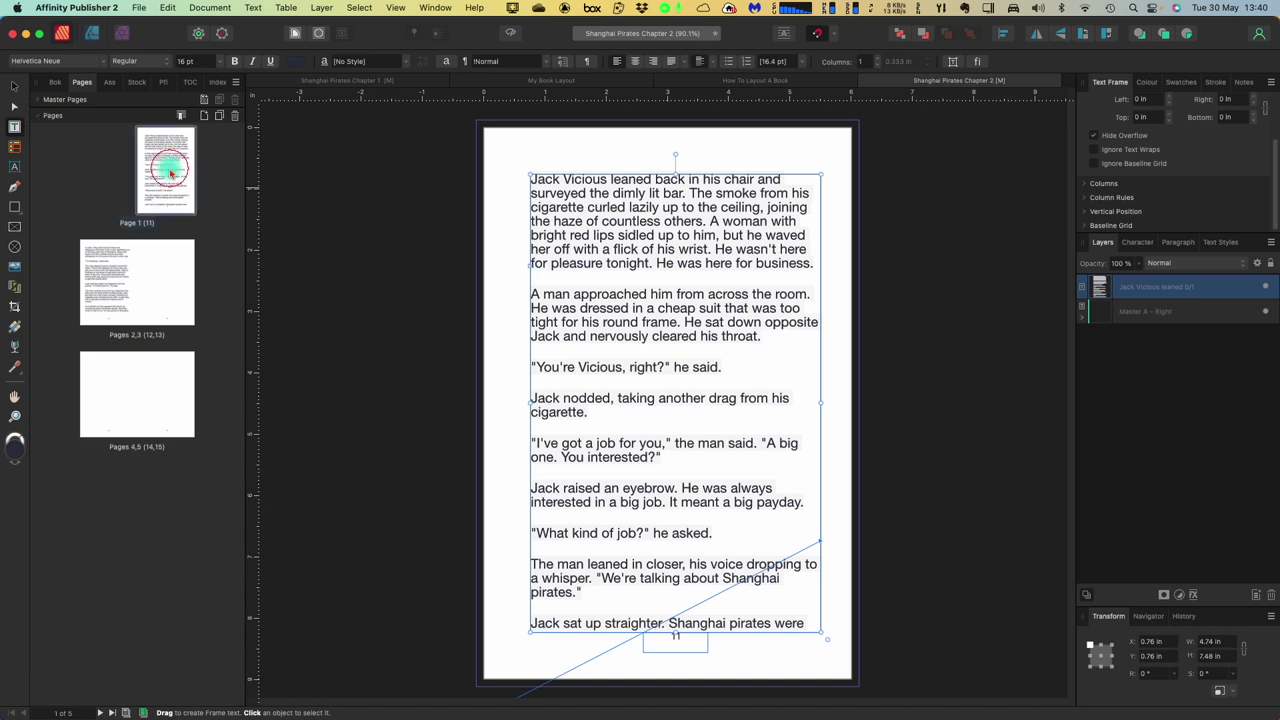
click(113, 277)
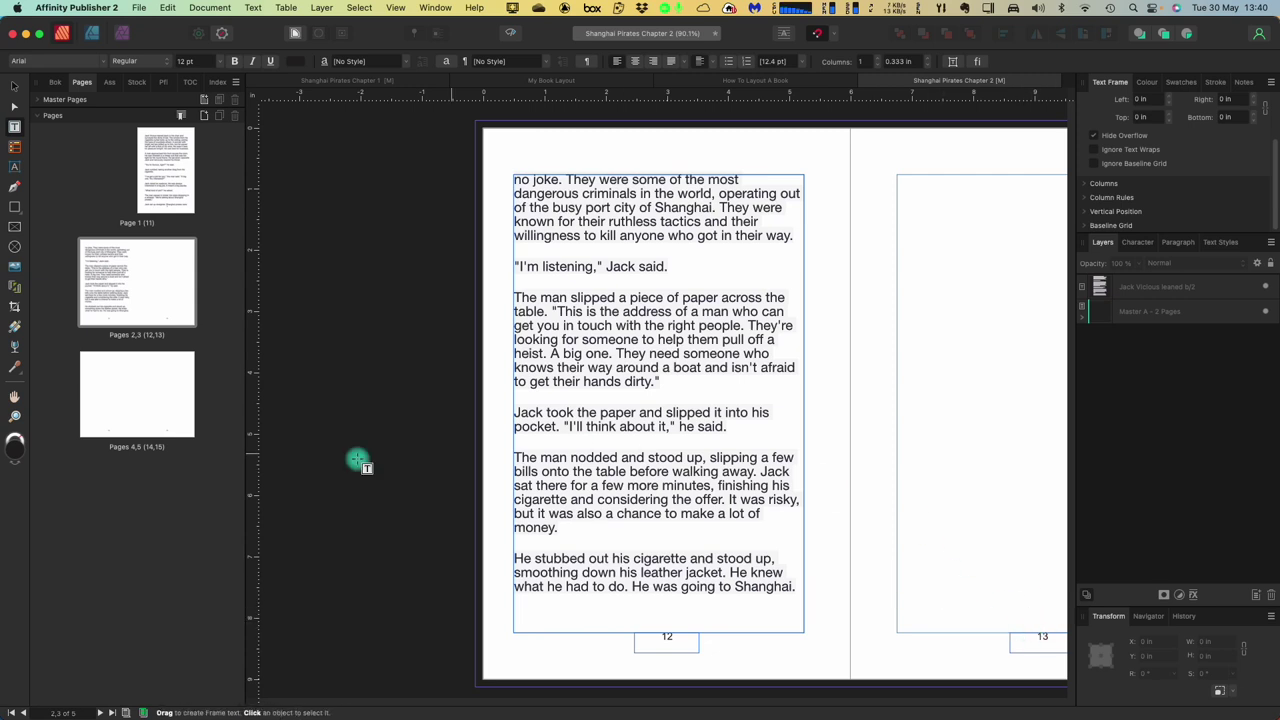
click(143, 407)
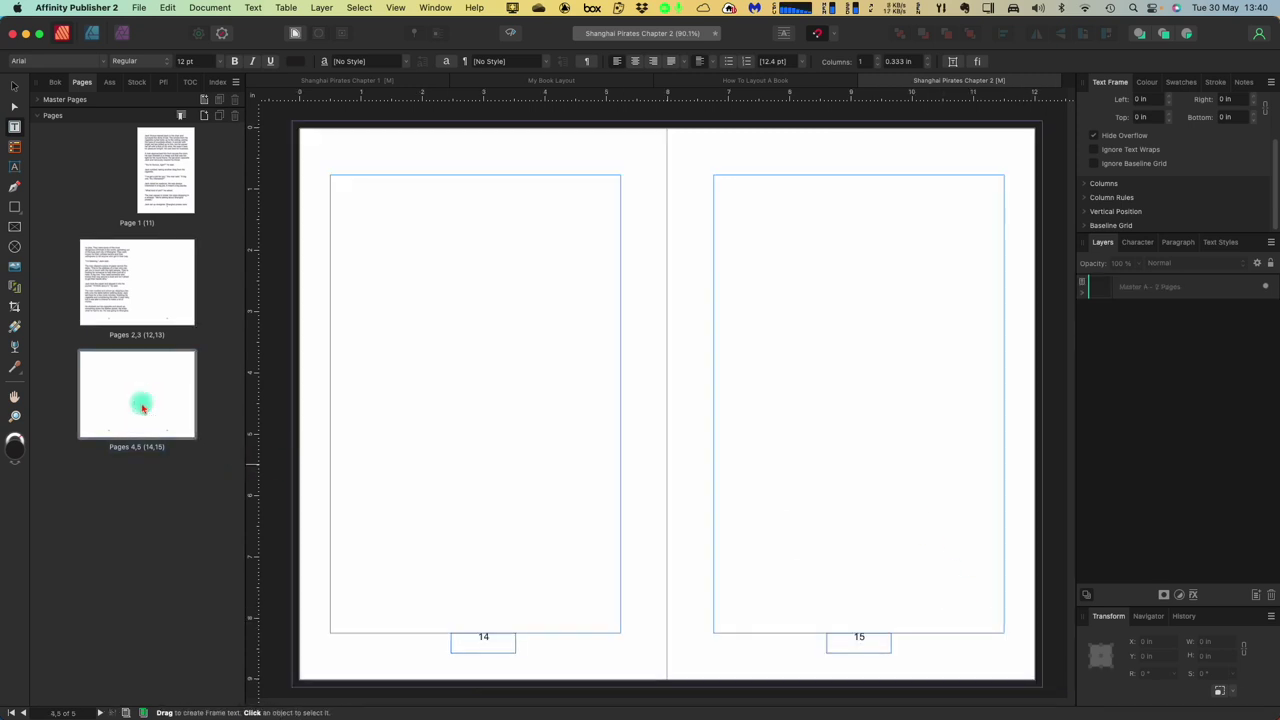
click(158, 176)
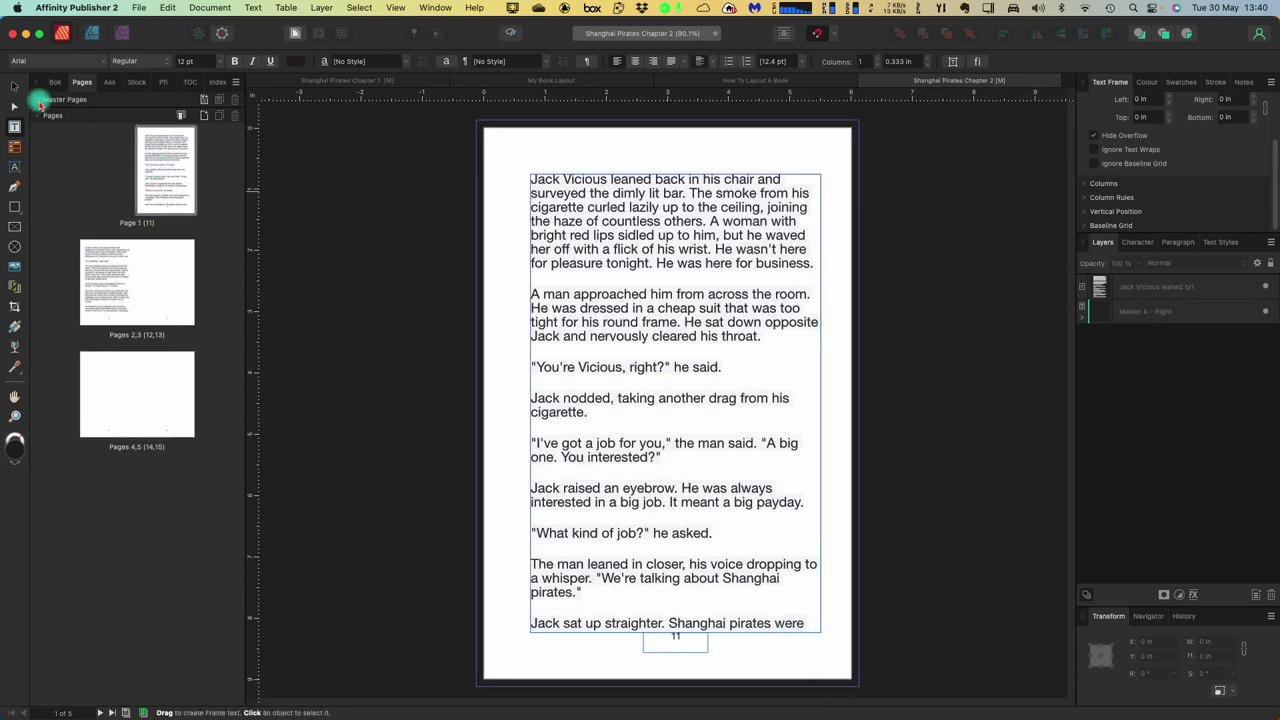
Step: From the book's chapter list, switch between the chapters and reopen Chapter 1
click(40, 115)
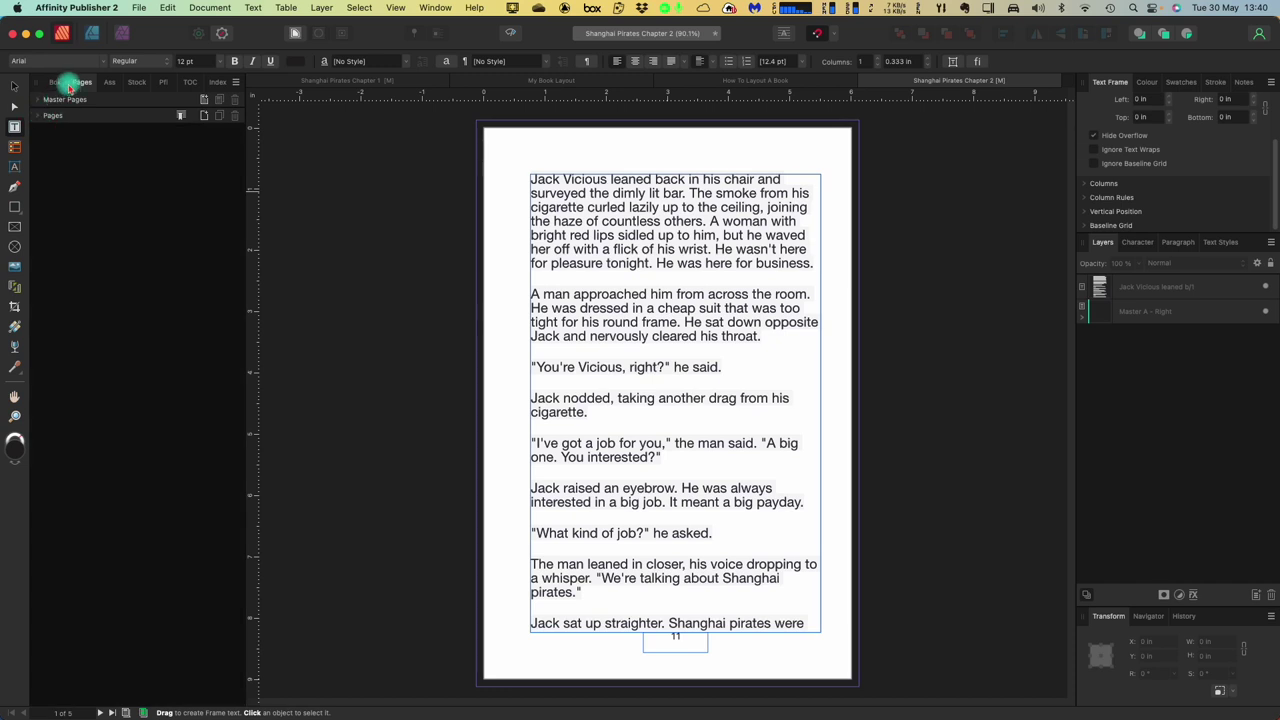
click(55, 83)
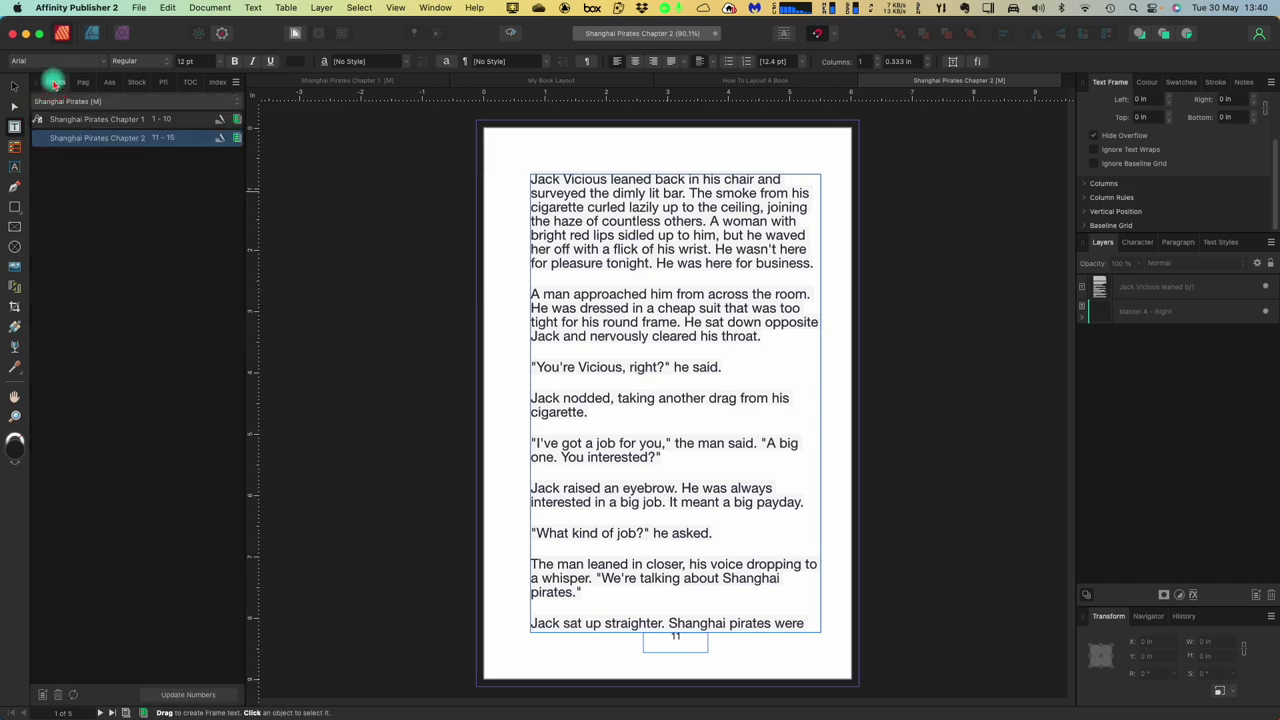
click(186, 120)
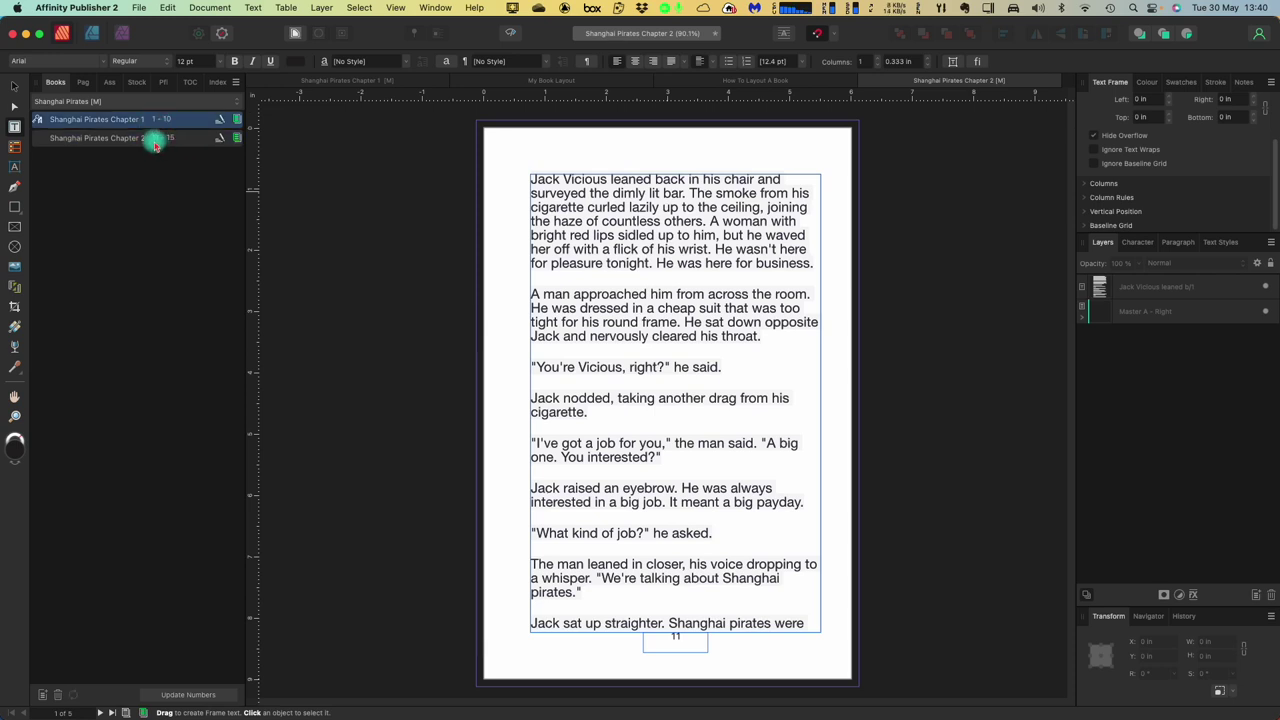
click(157, 143)
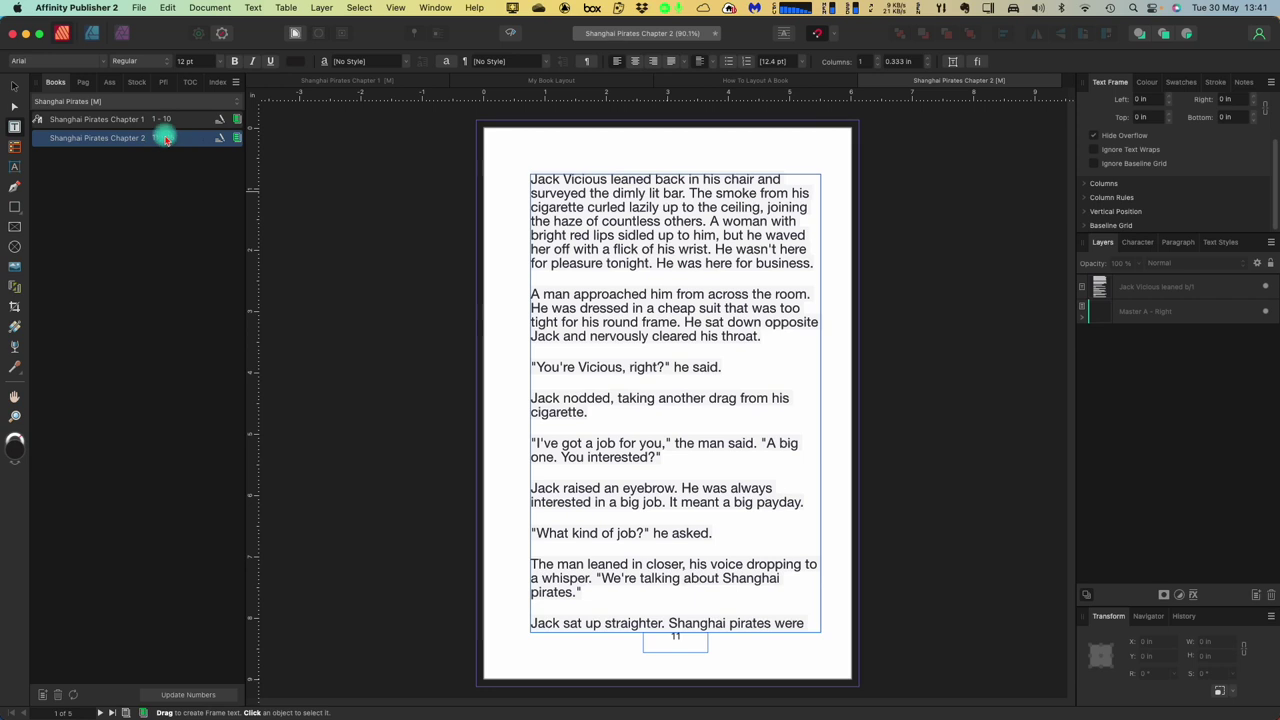
double_click(107, 120)
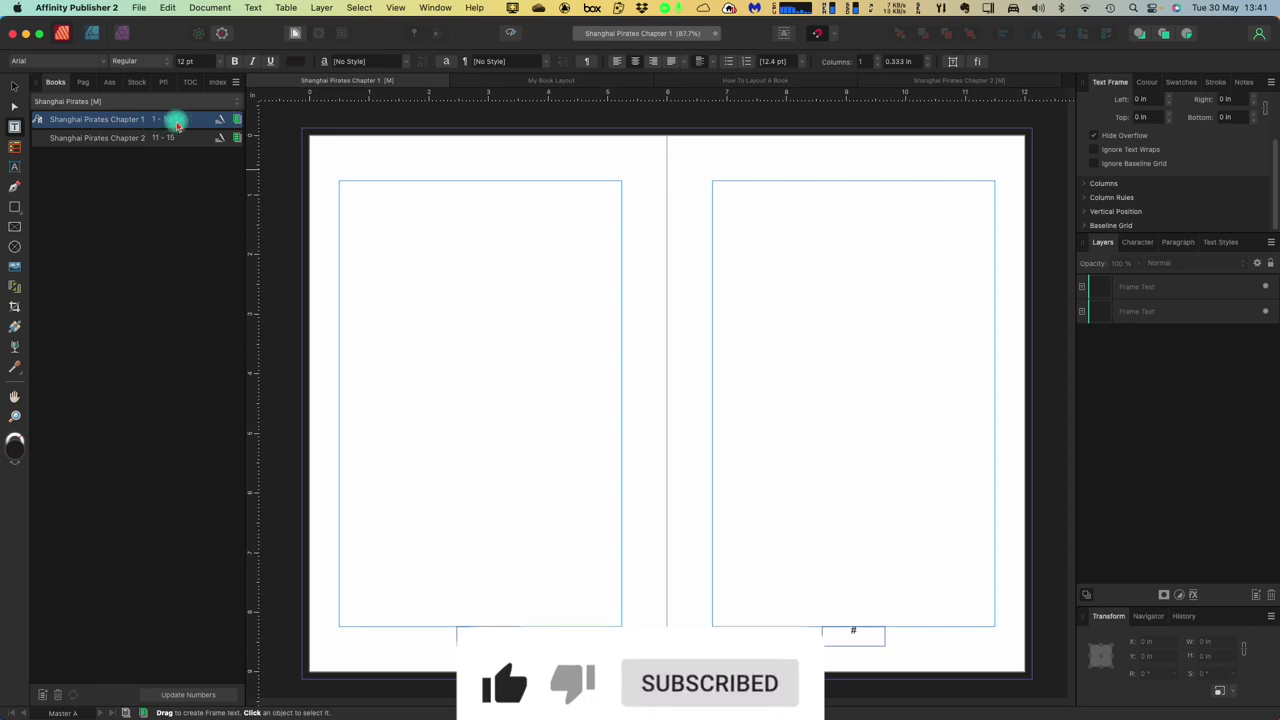
click(112, 140)
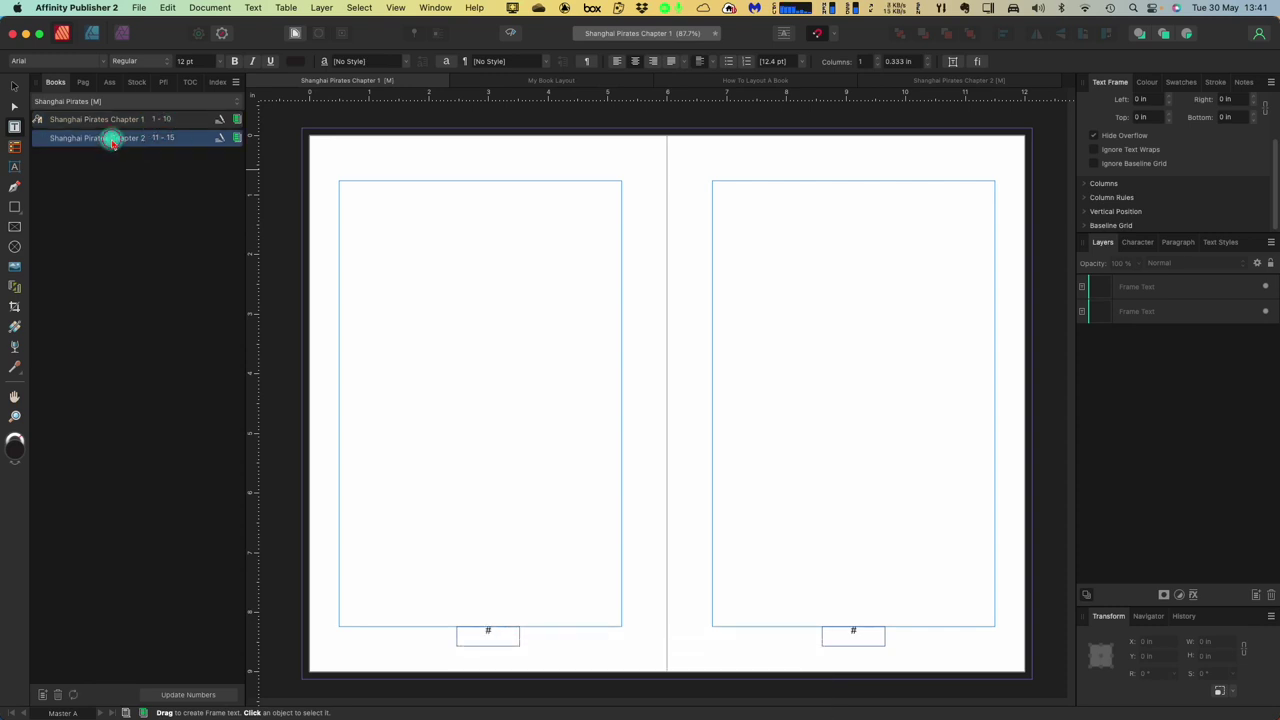
double_click(112, 140)
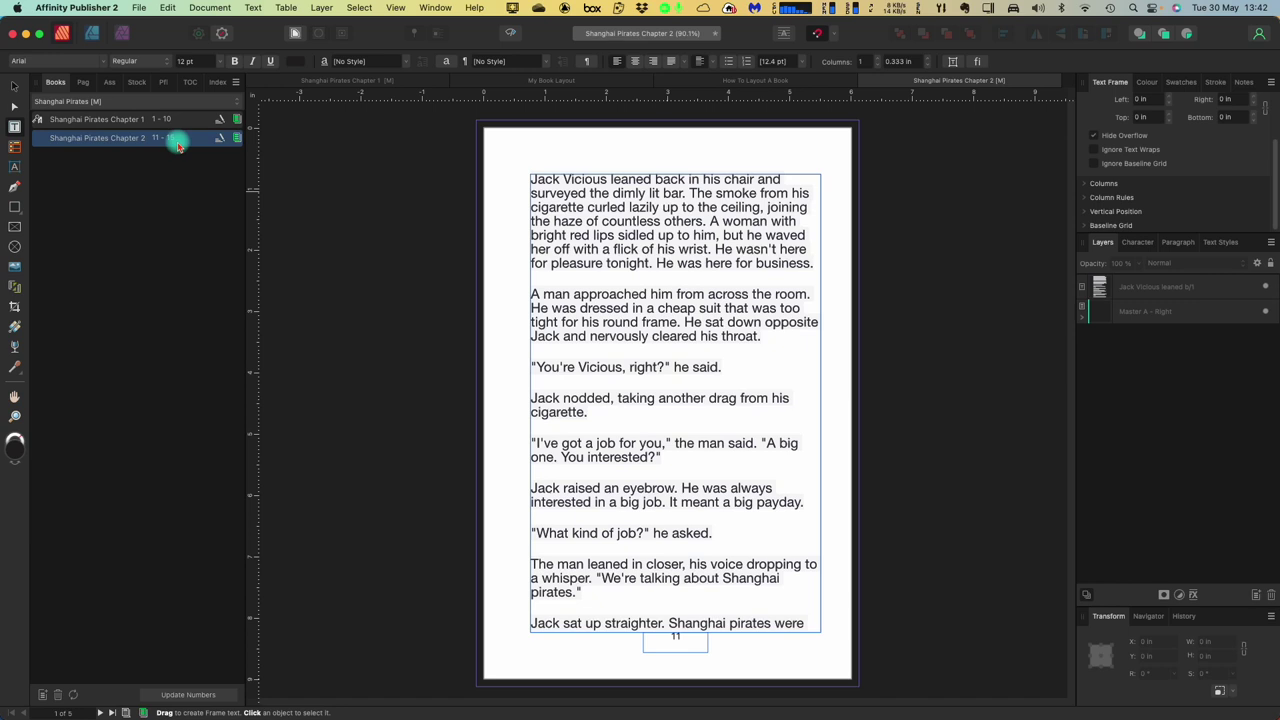
double_click(110, 120)
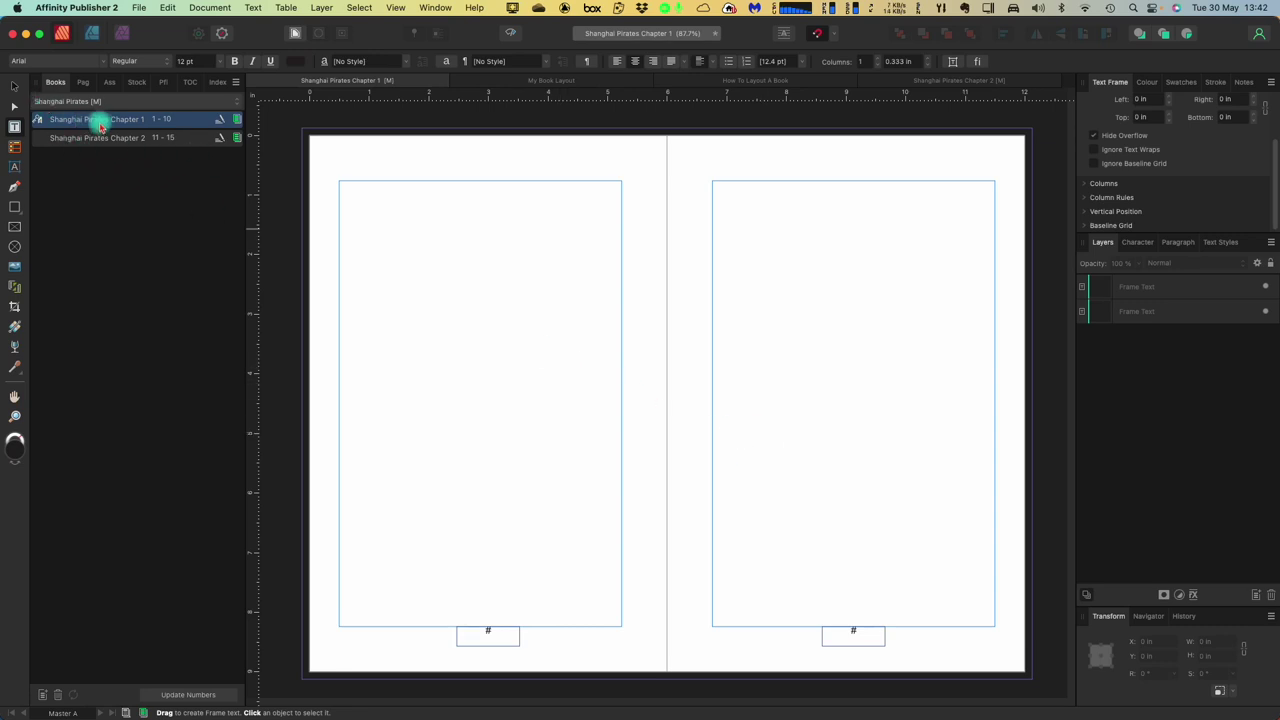
Step: Go to Chapter 1's page 1 and reveal its Master A master page
click(84, 84)
click(40, 116)
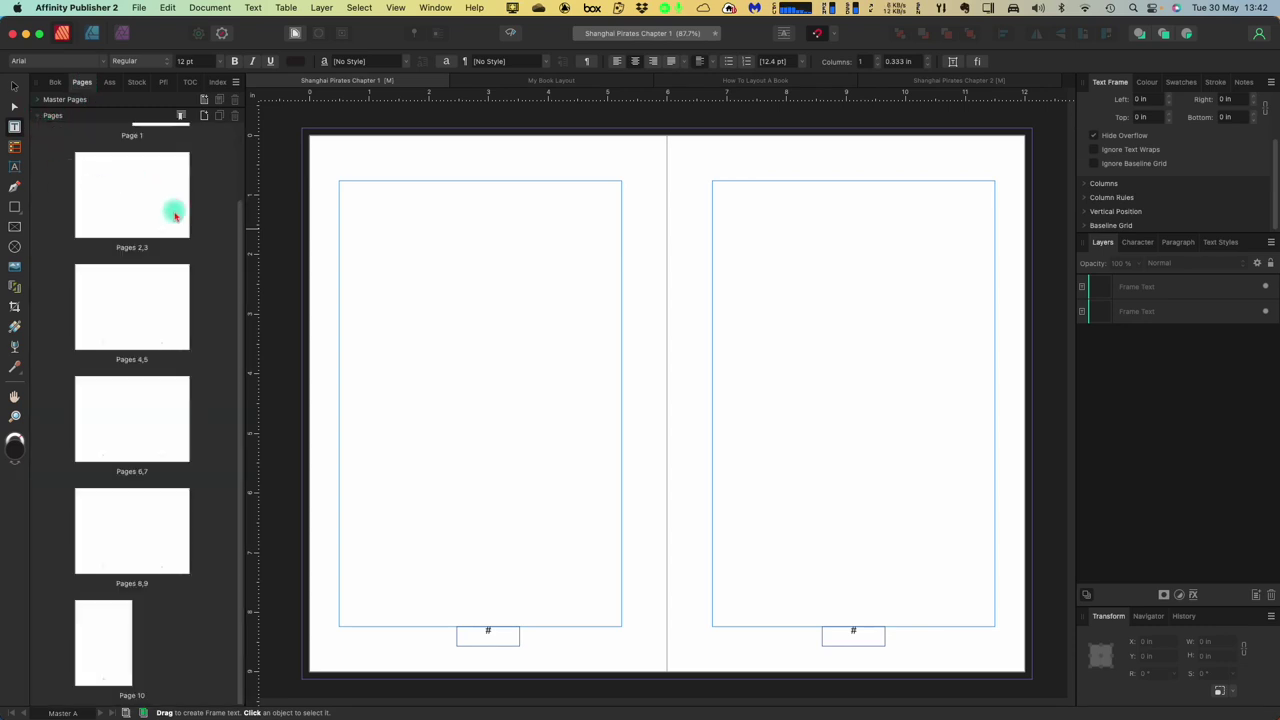
click(160, 163)
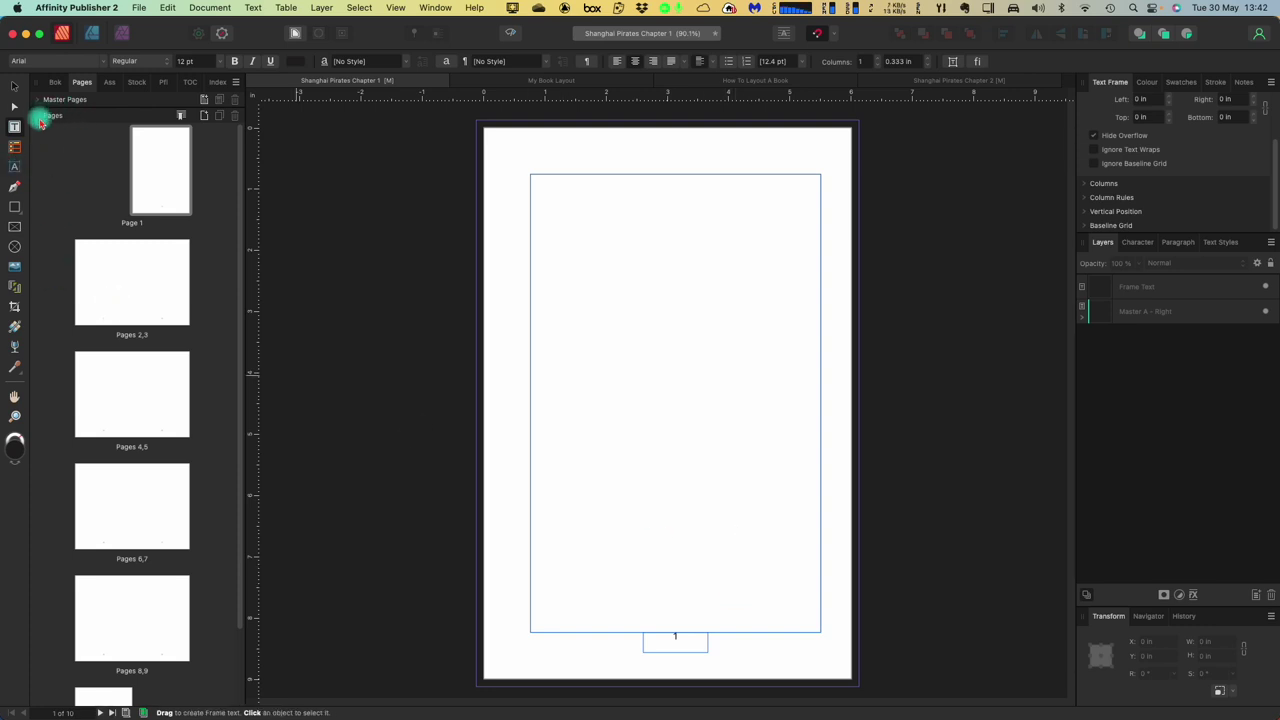
click(40, 100)
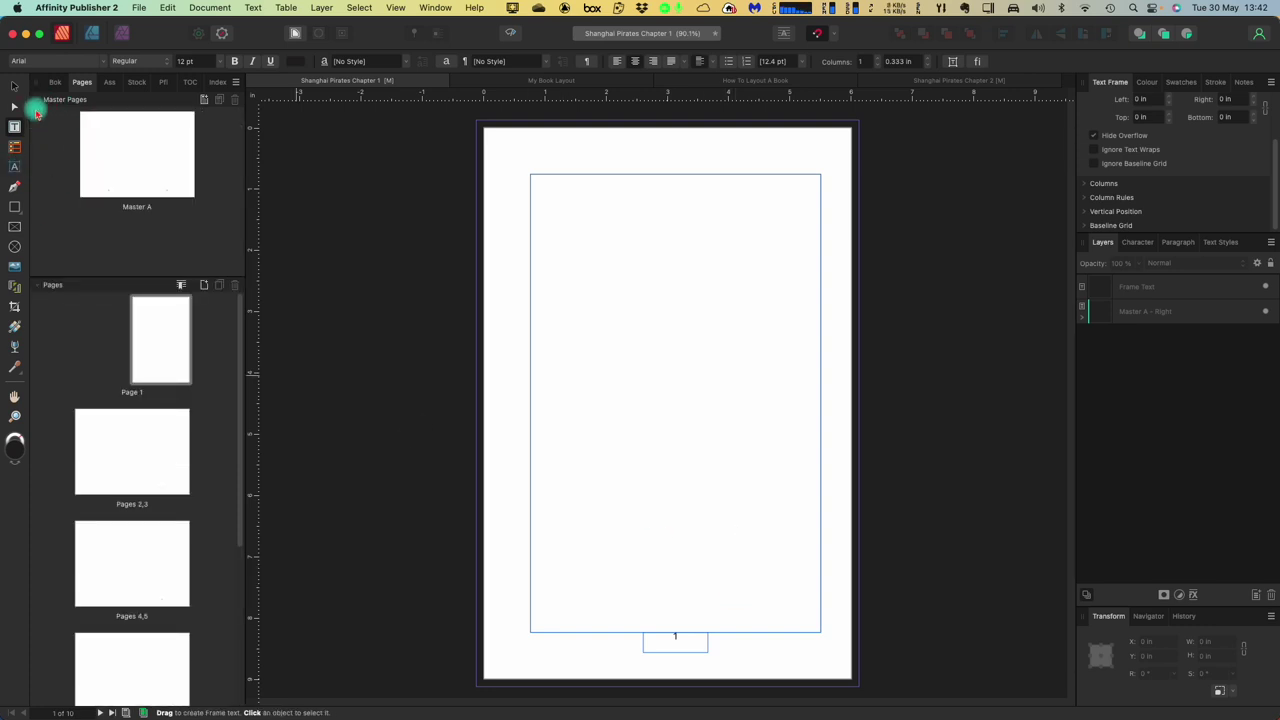
Step: Return to the book's chapter list and select Chapter 1
click(55, 82)
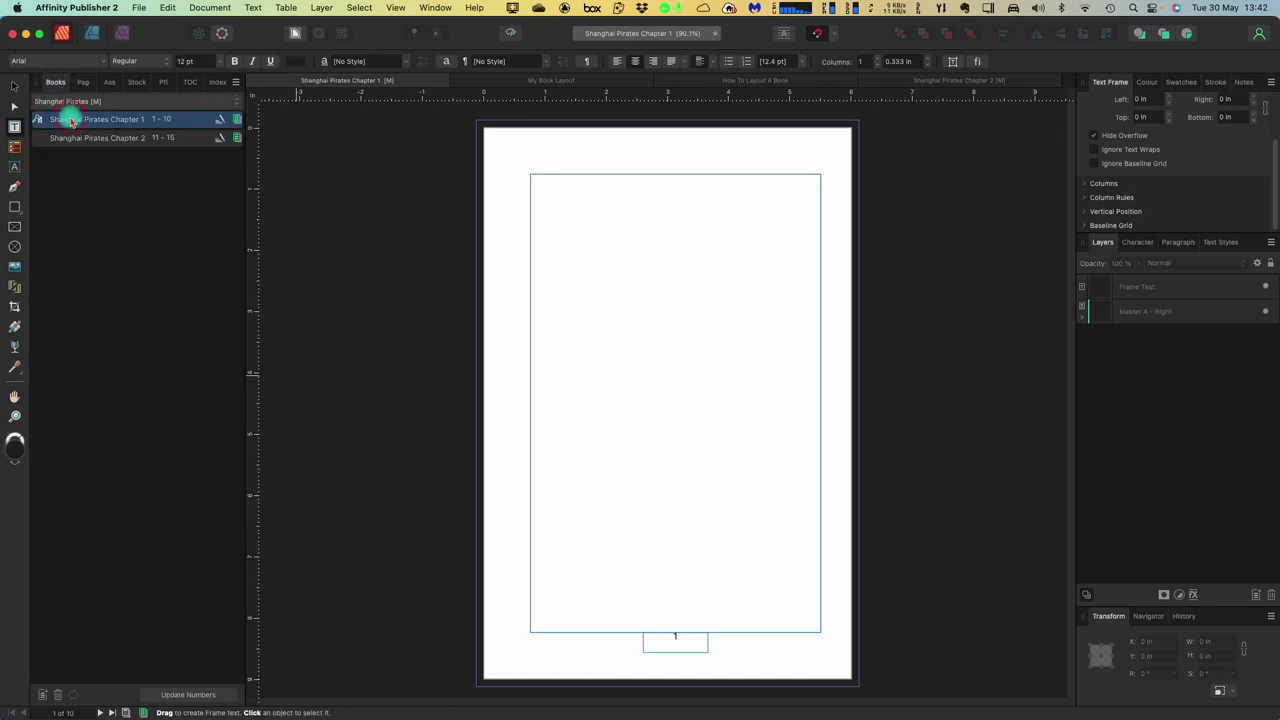
click(99, 144)
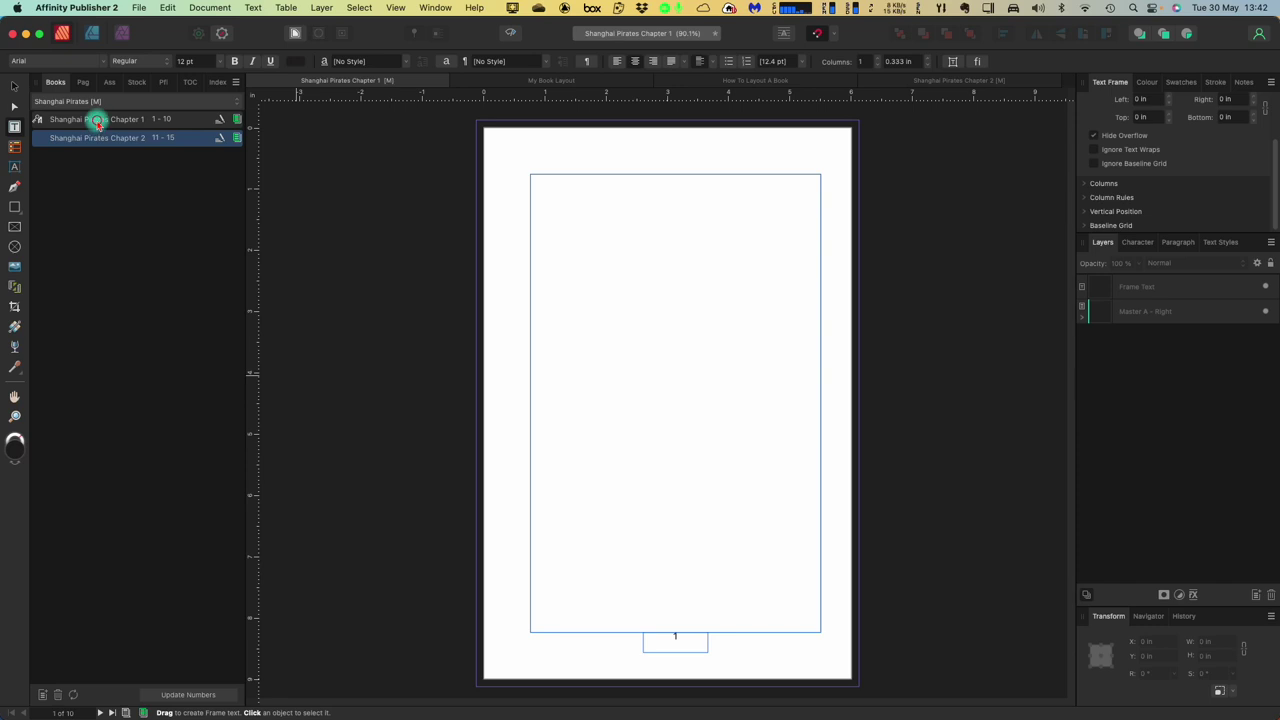
click(99, 124)
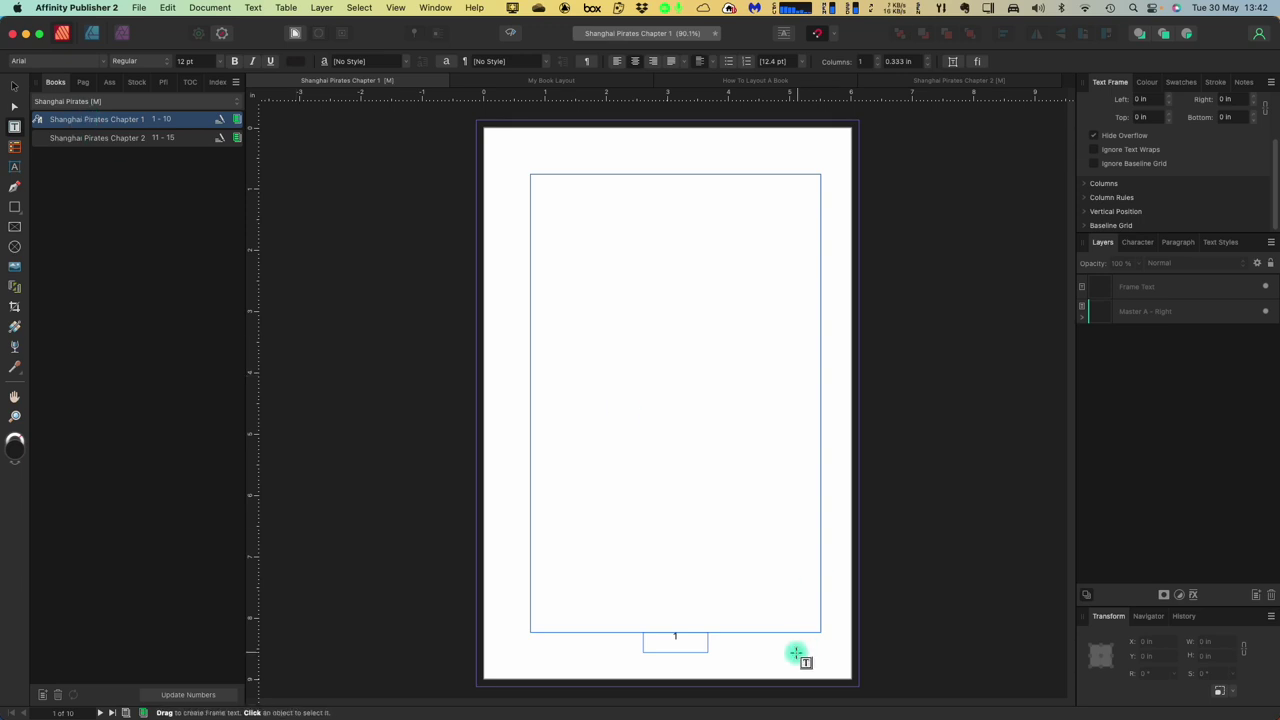
mouse_move(760, 710)
Step: View Scrivener's Front Matter > First Page Header, then add the page-numbering exercise file to the book
key(super+Tab)
drag(885, 154, 556, 142)
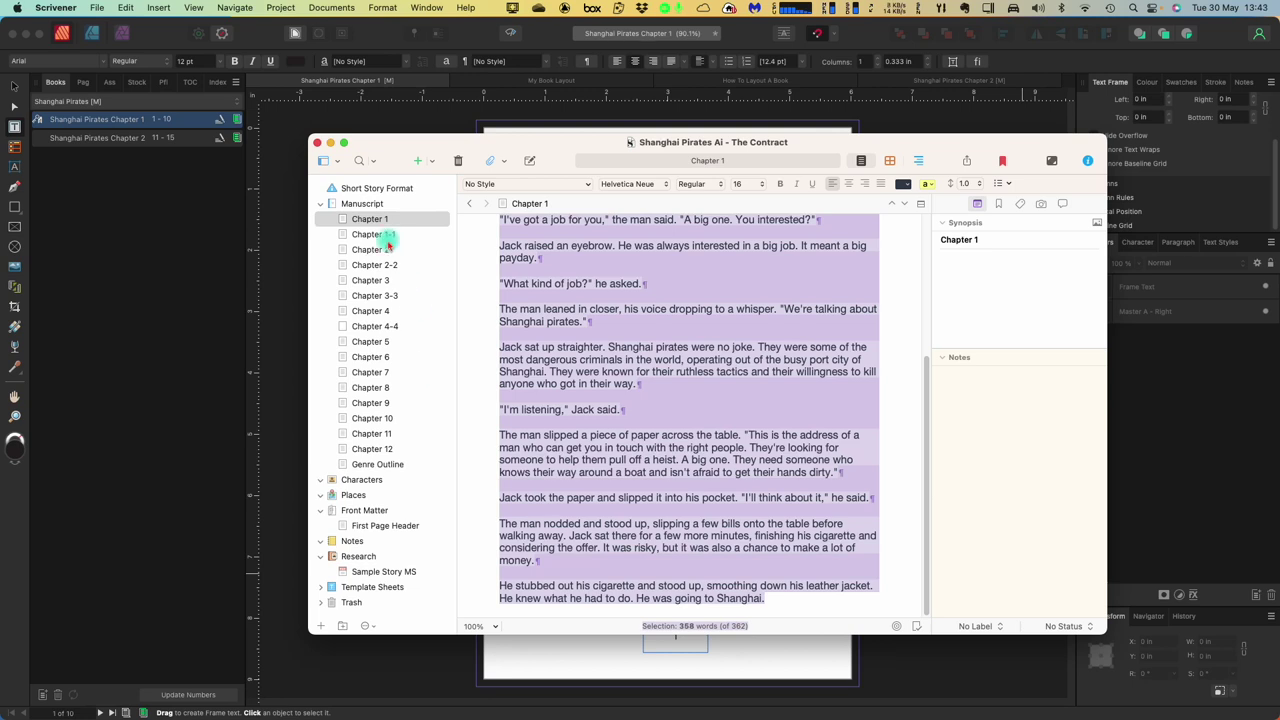
scroll(563, 313, up, 5)
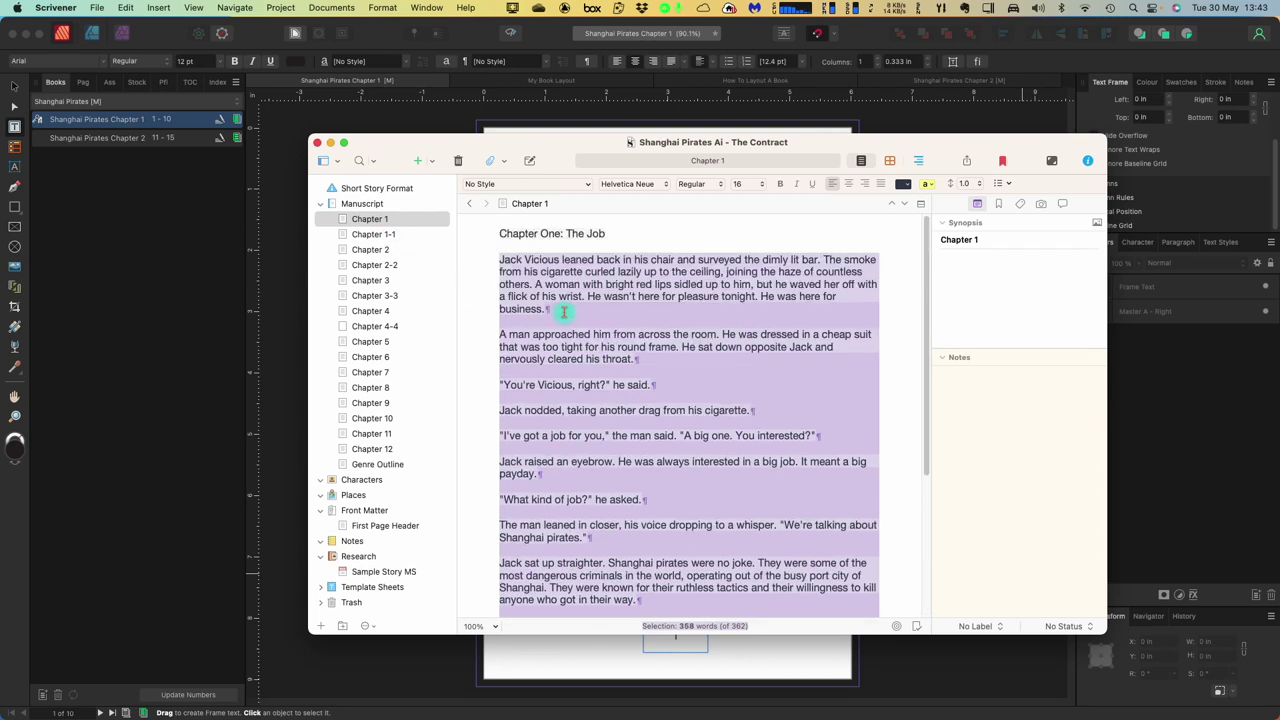
click(345, 511)
click(364, 527)
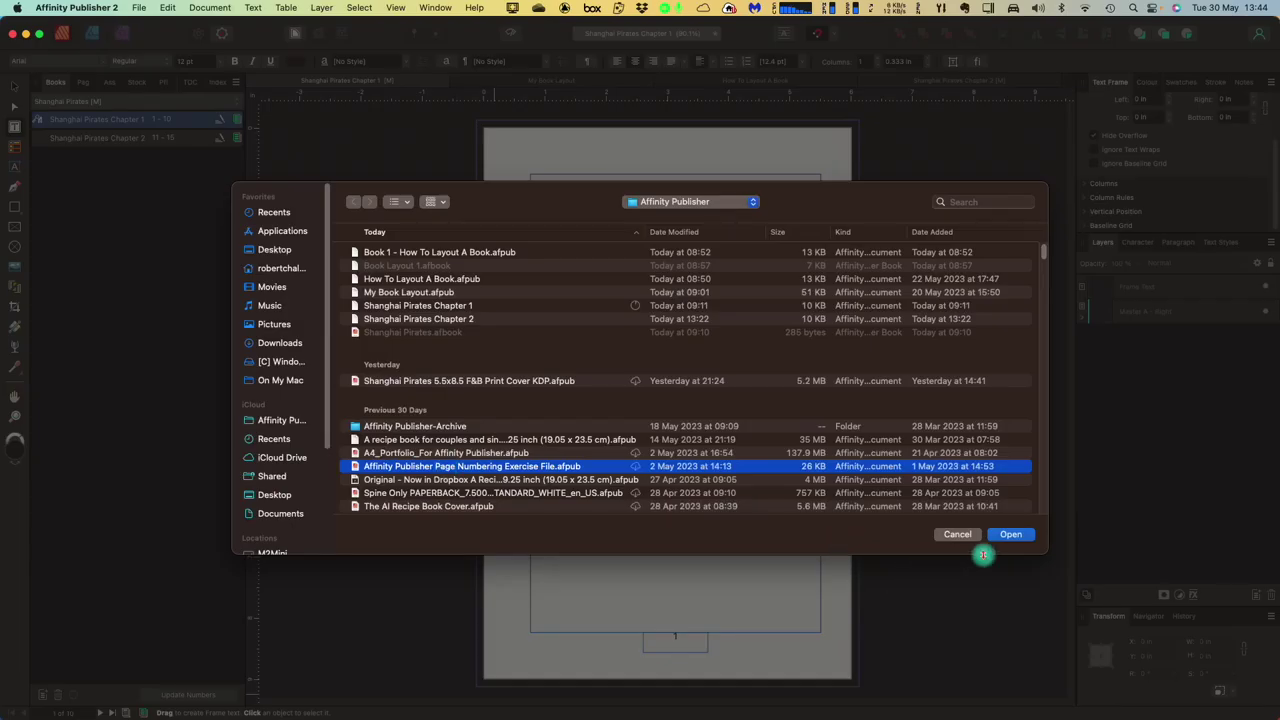
click(1010, 524)
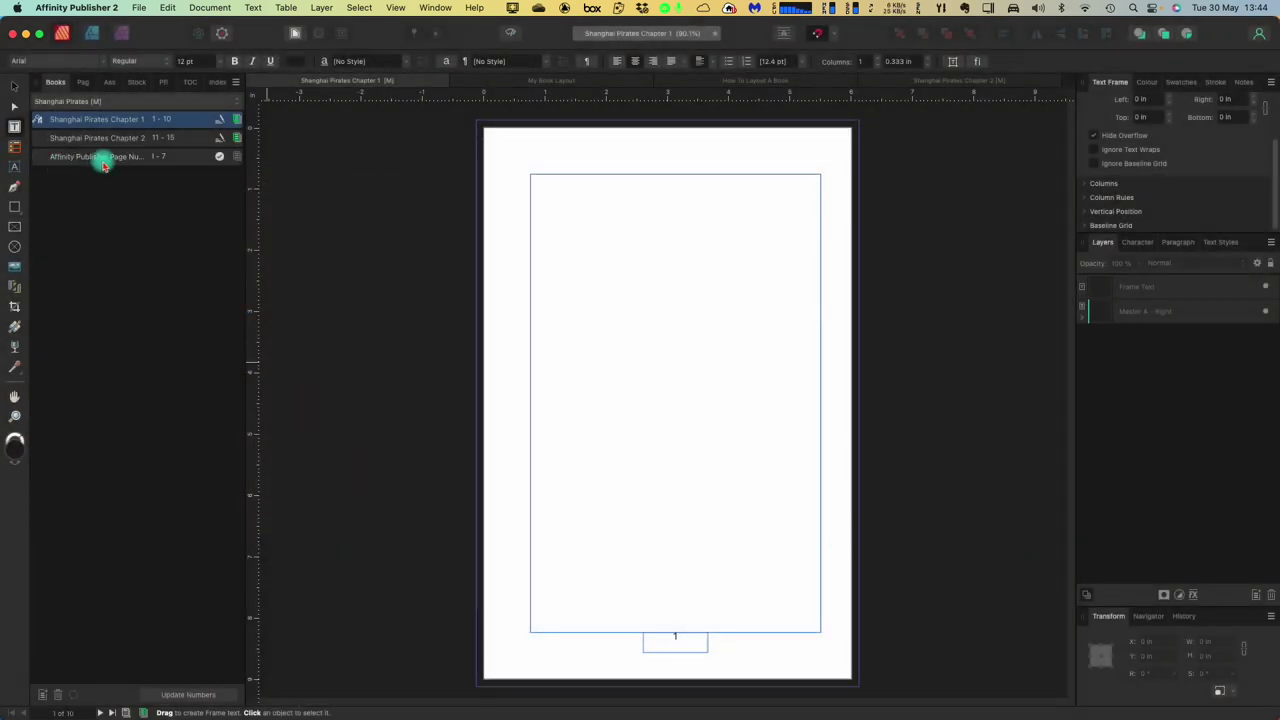
Step: Reorder the new page-numbering exercise chapter in the book and open it
mouse_move(103, 165)
mouse_down()
mouse_move(102, 113)
mouse_move(100, 171)
mouse_move(95, 160)
mouse_up()
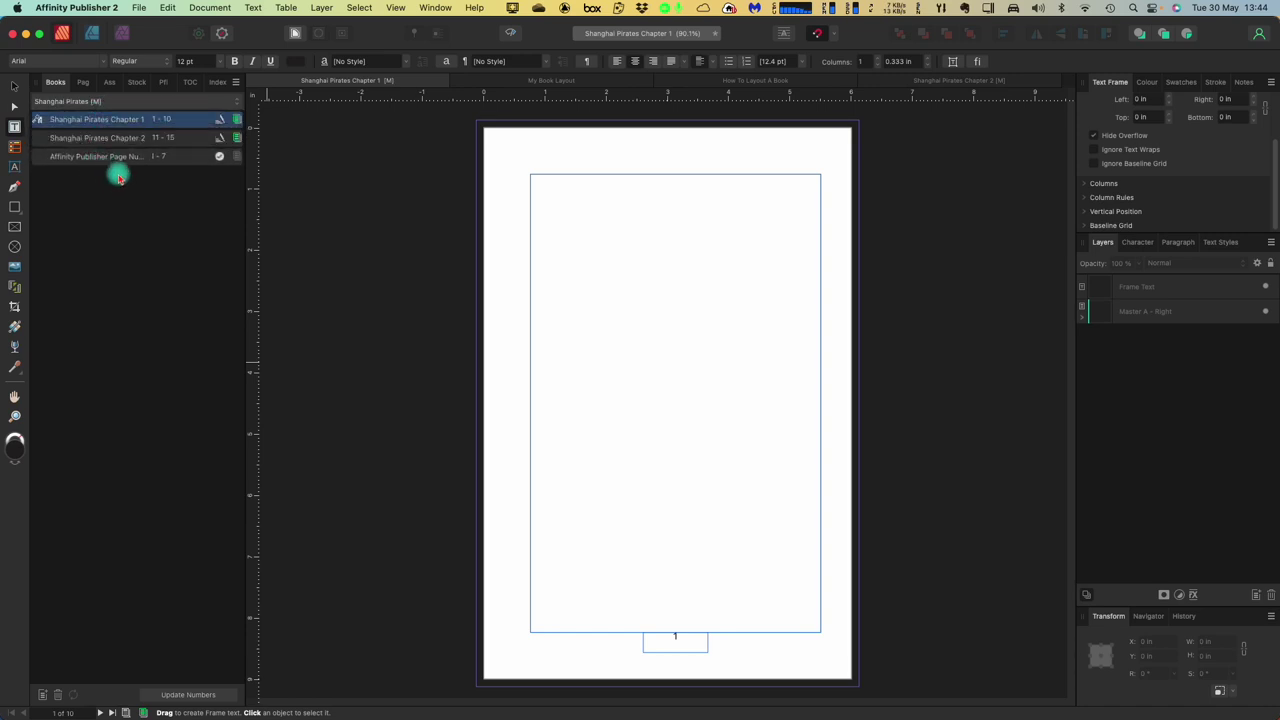
click(114, 163)
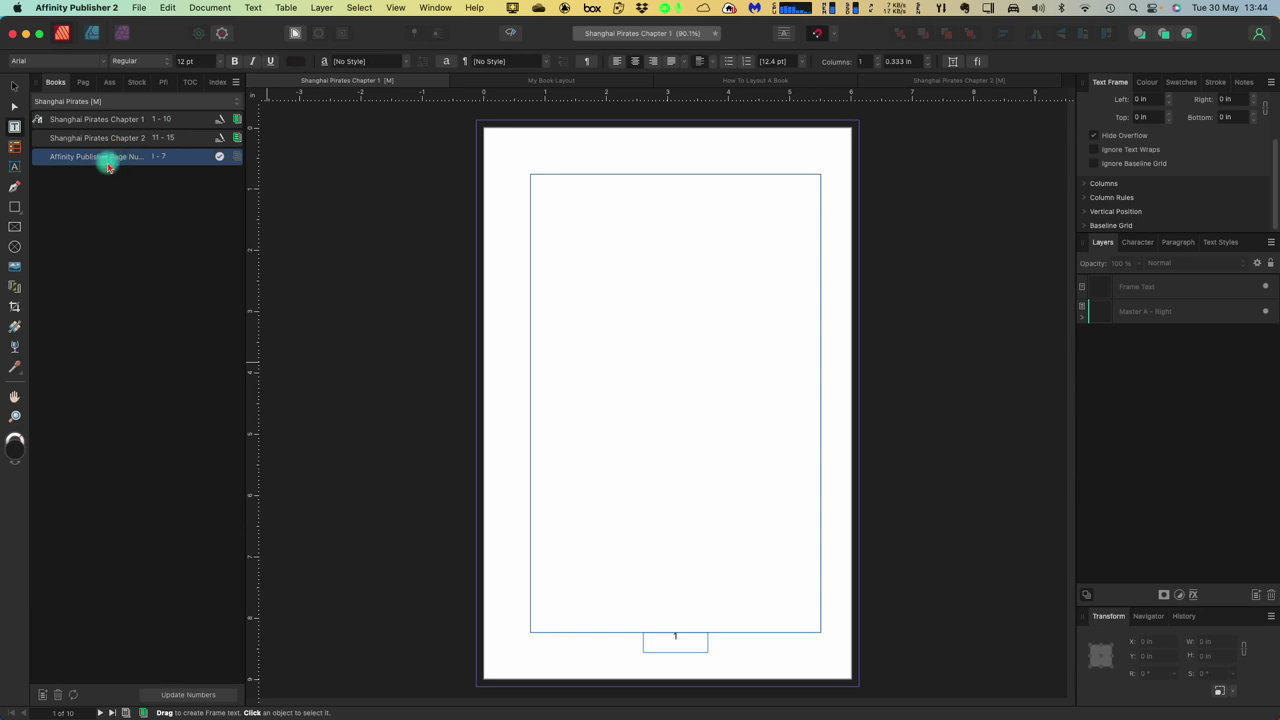
double_click(107, 163)
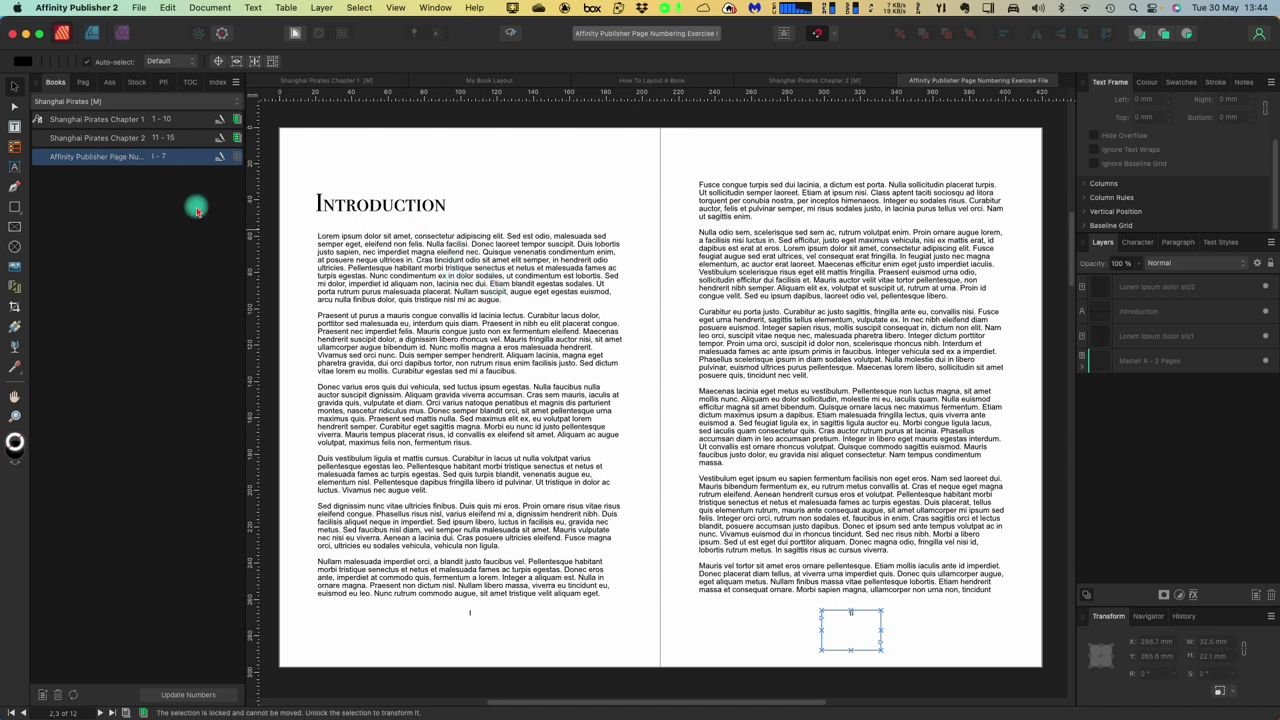
click(235, 83)
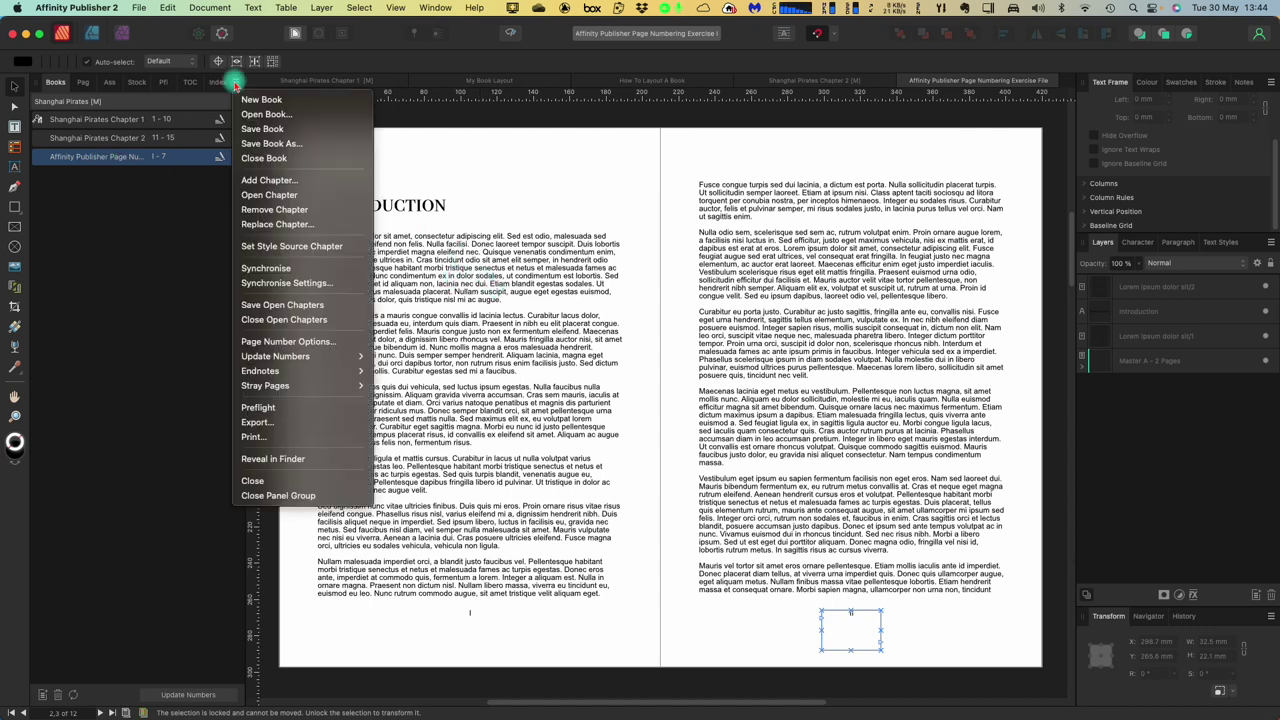
click(137, 197)
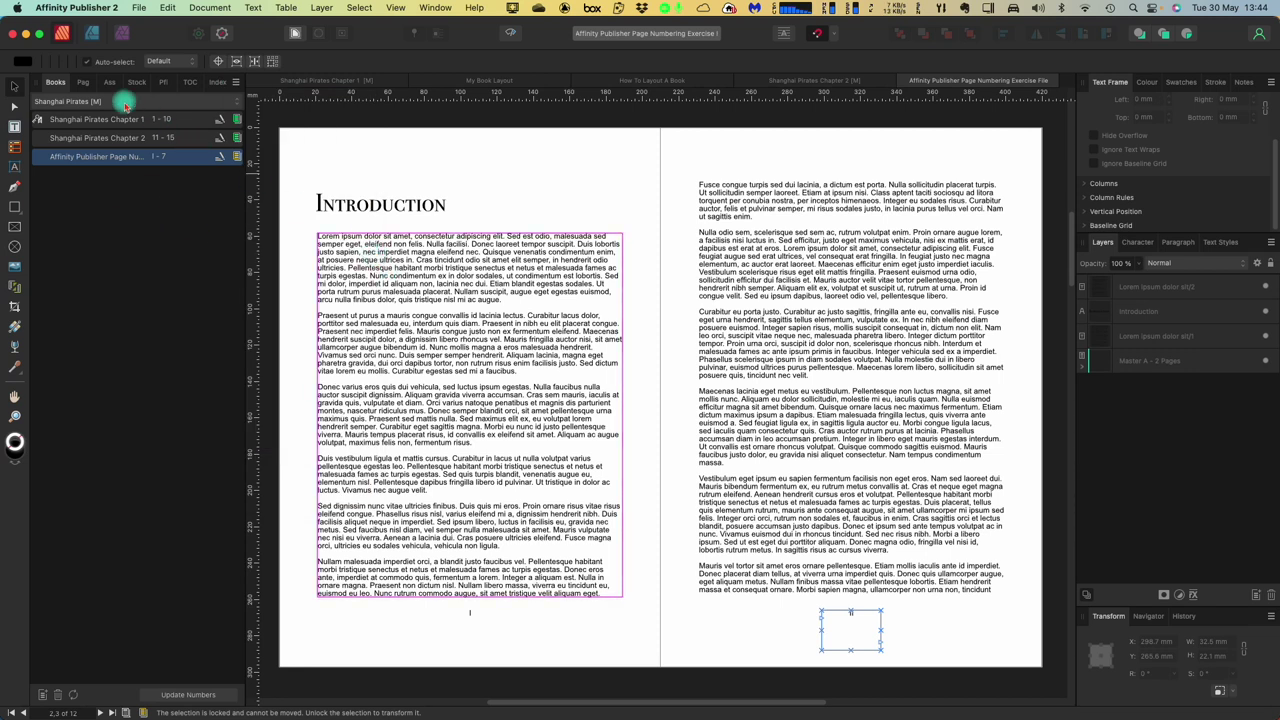
Step: Page through Front Cover, Introduction 2–3, Main Text 6–7 and Back Cover, returning to Front Cover
click(82, 82)
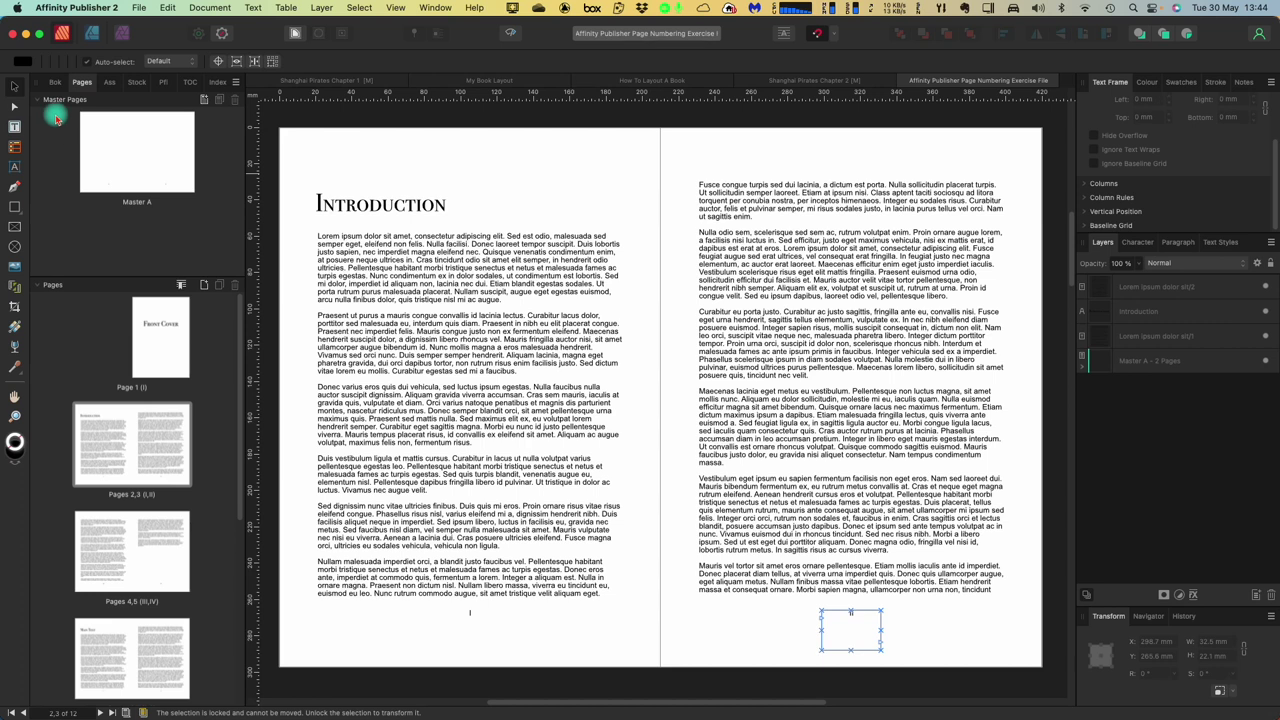
click(158, 340)
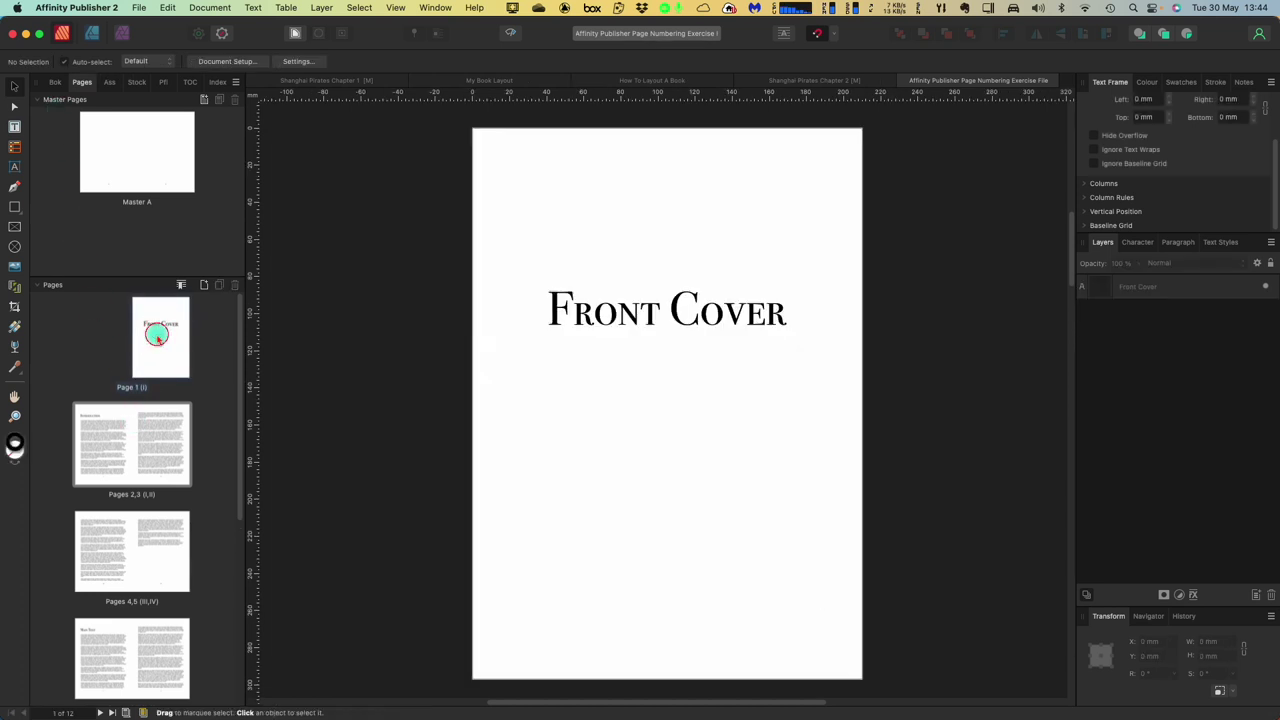
click(116, 447)
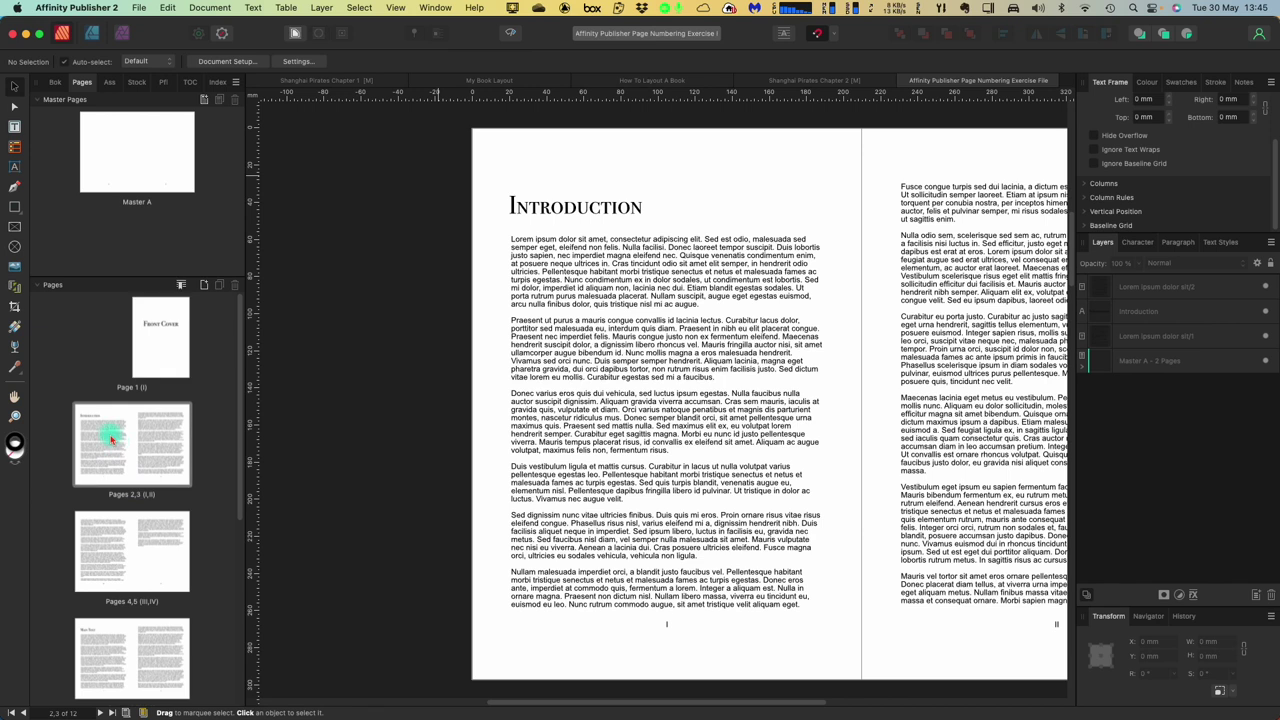
scroll(130, 470, down, 2)
click(94, 578)
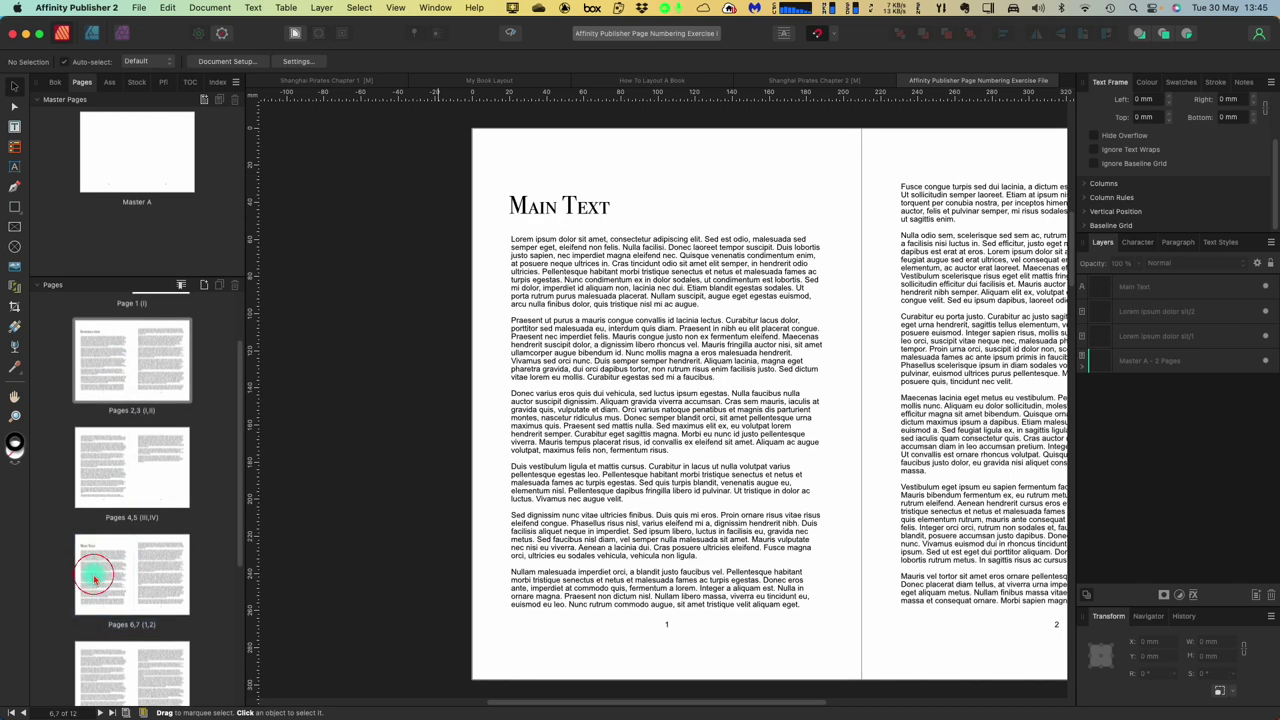
scroll(90, 545, down, 5)
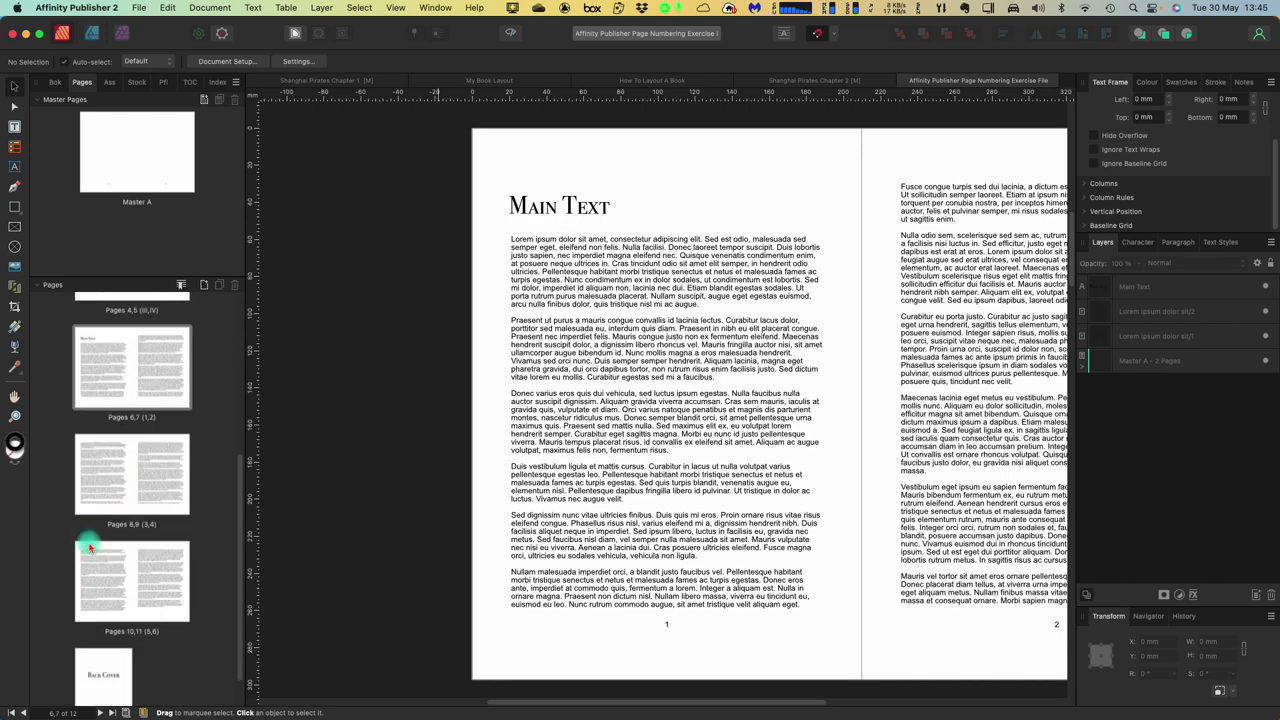
click(101, 664)
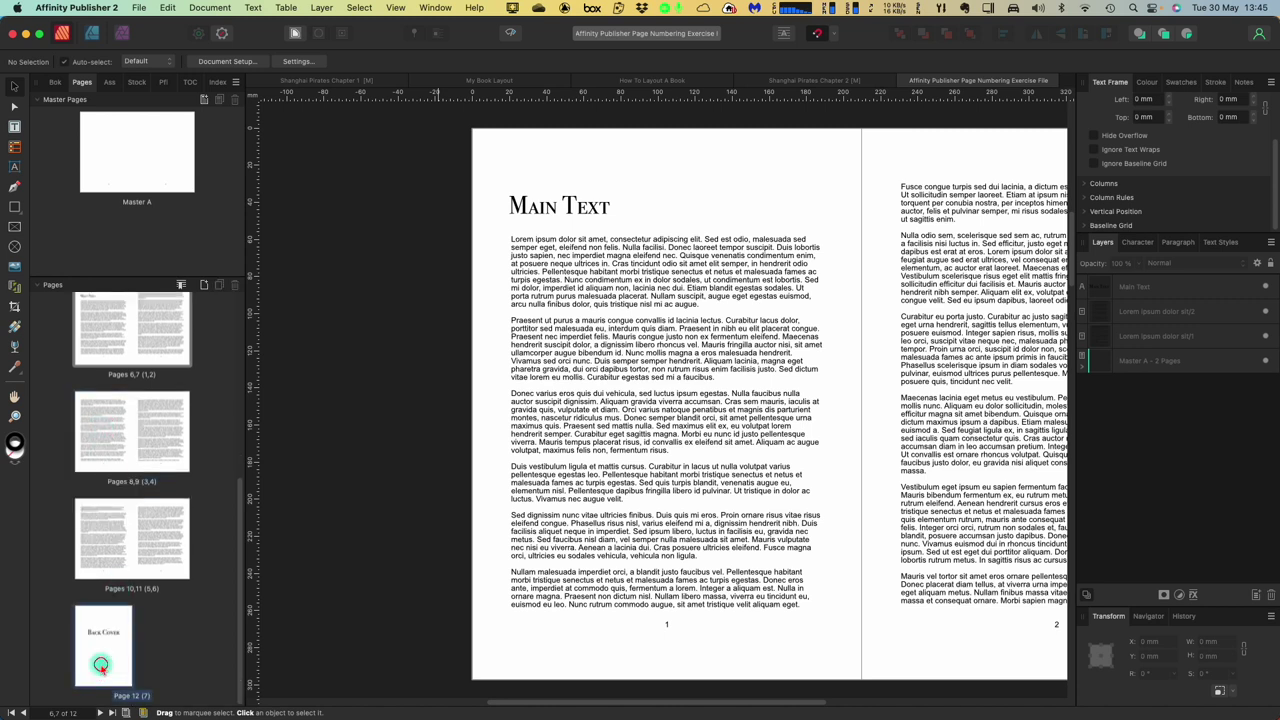
scroll(120, 500, up, 6)
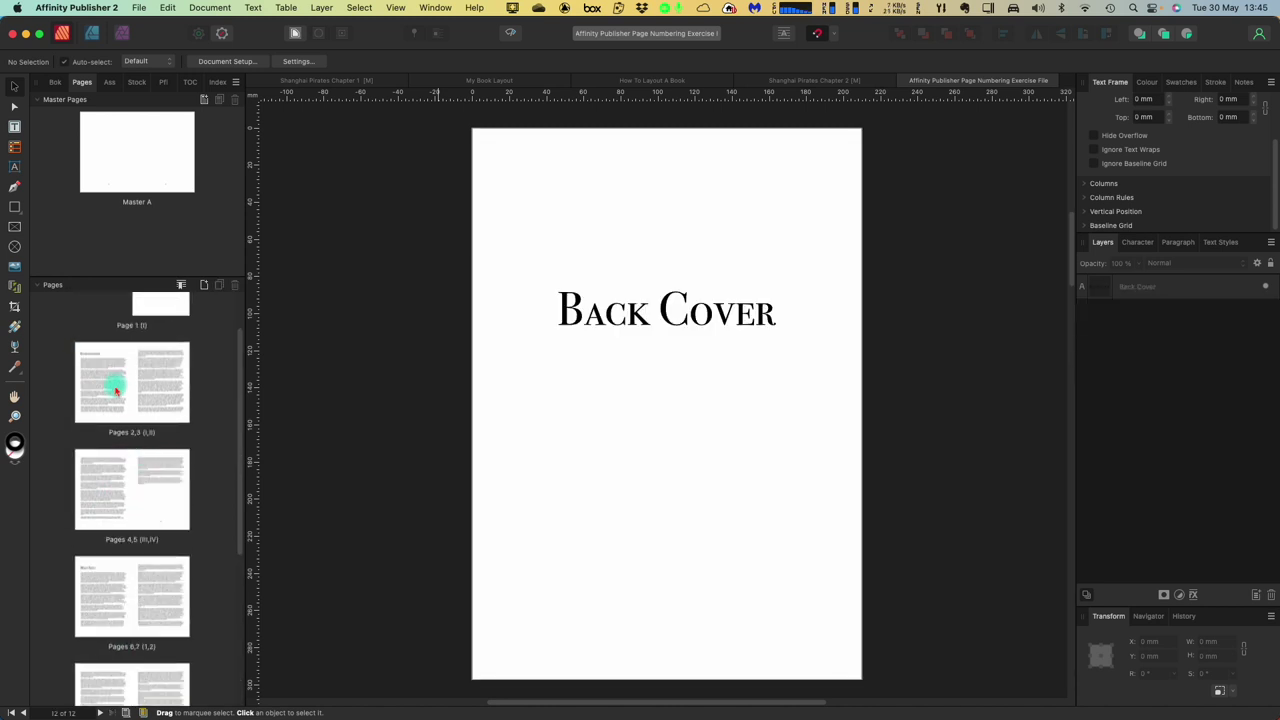
scroll(116, 390, up, 2)
click(158, 350)
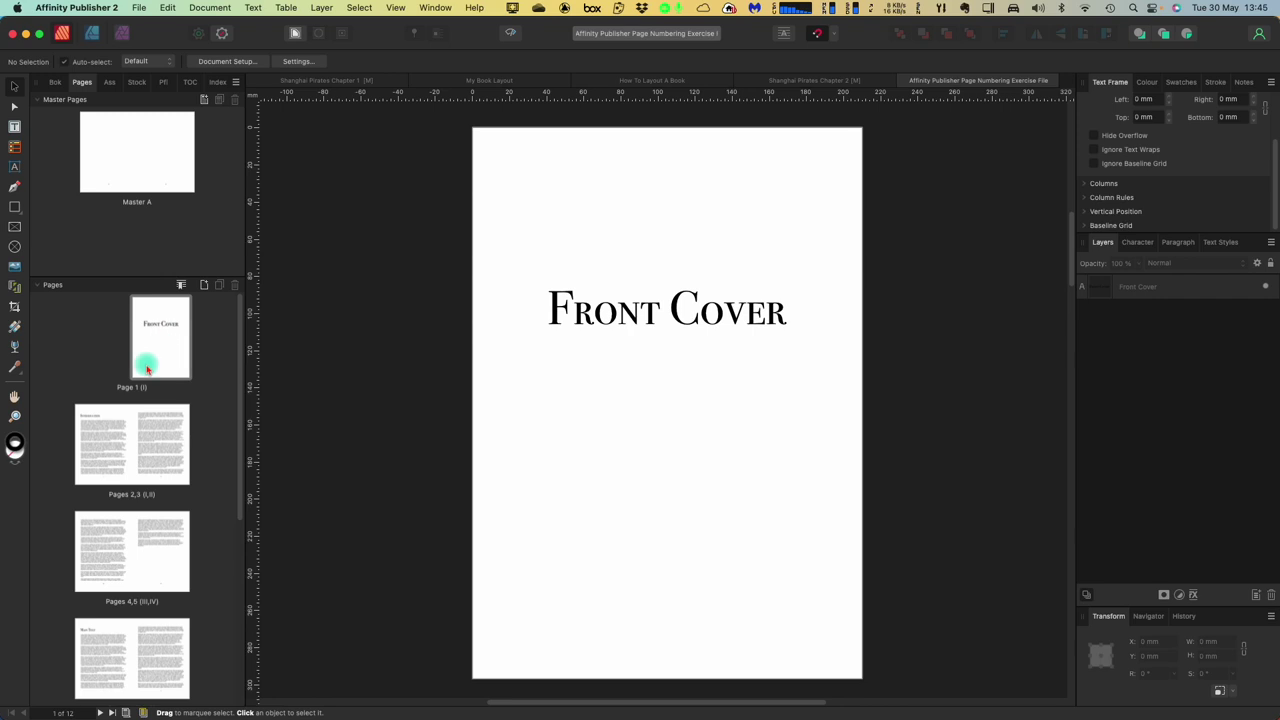
click(52, 84)
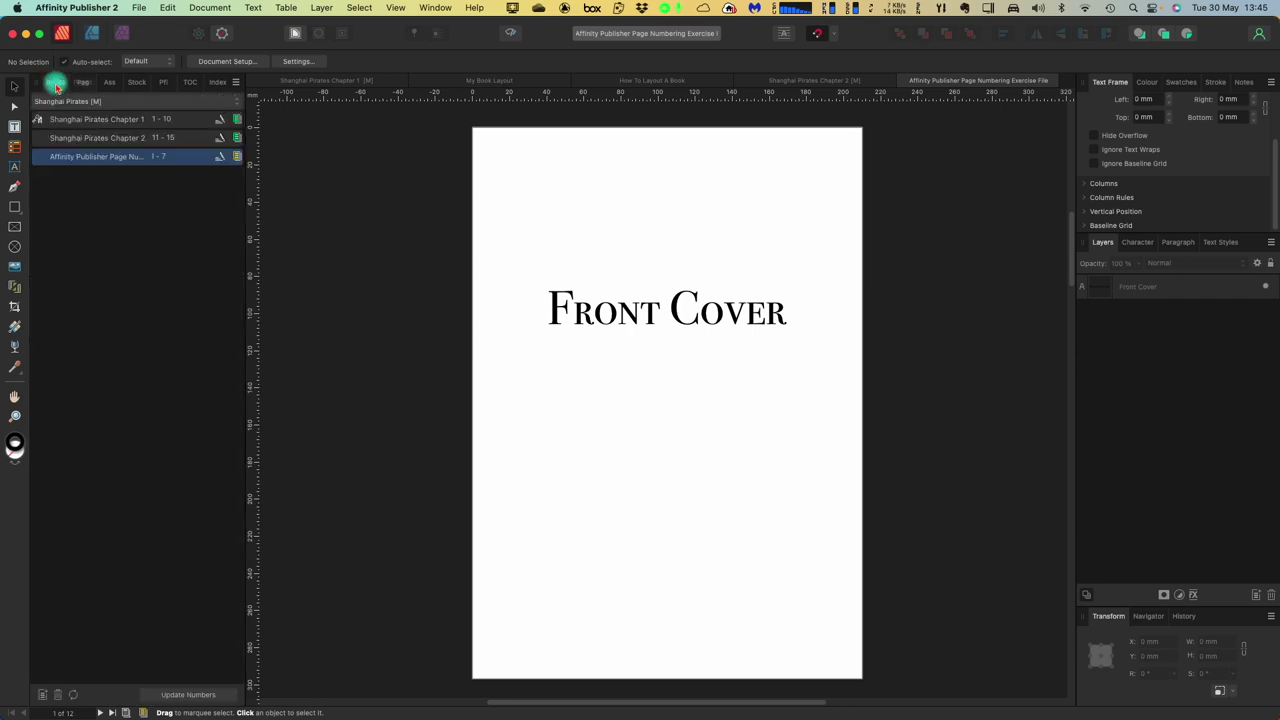
click(92, 123)
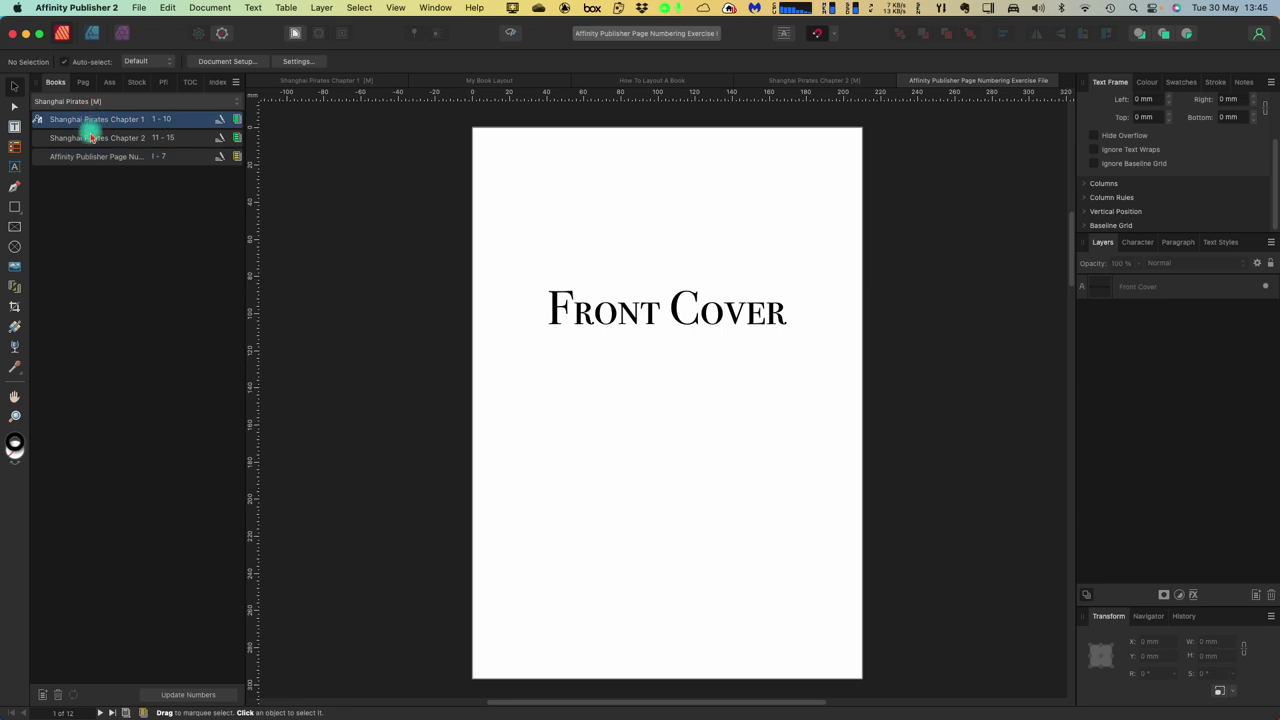
click(90, 137)
click(102, 156)
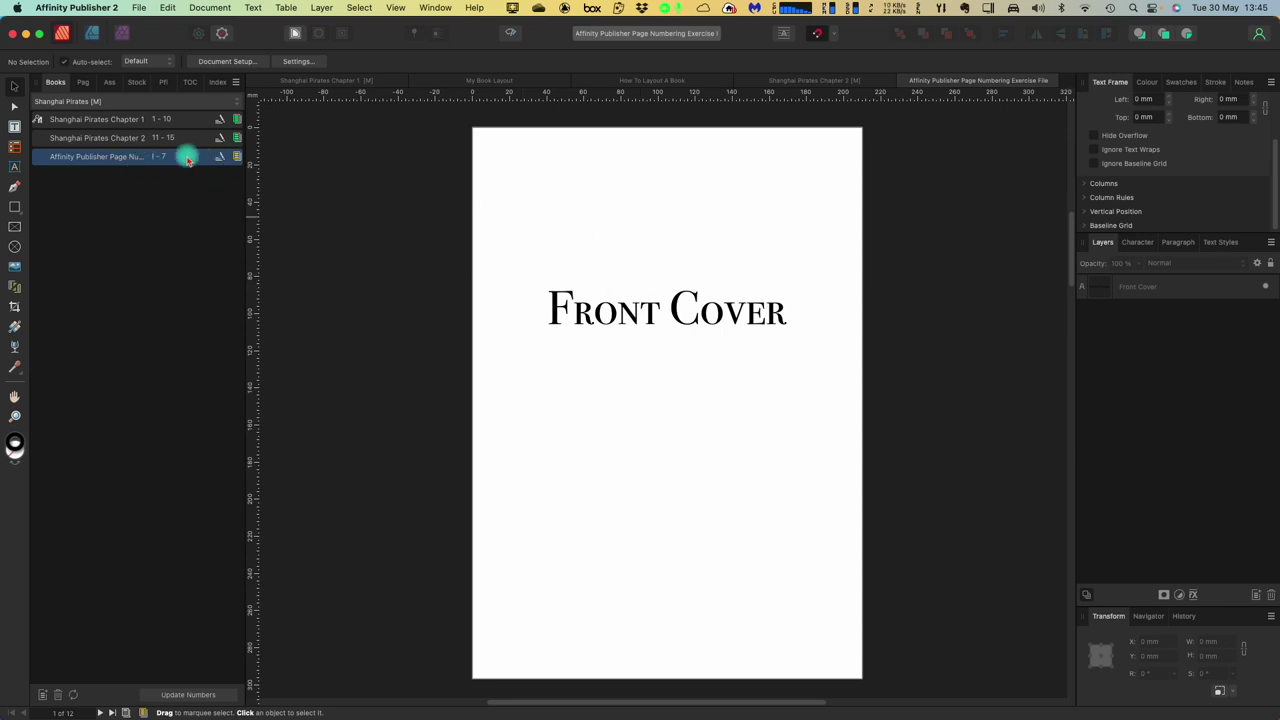
click(117, 123)
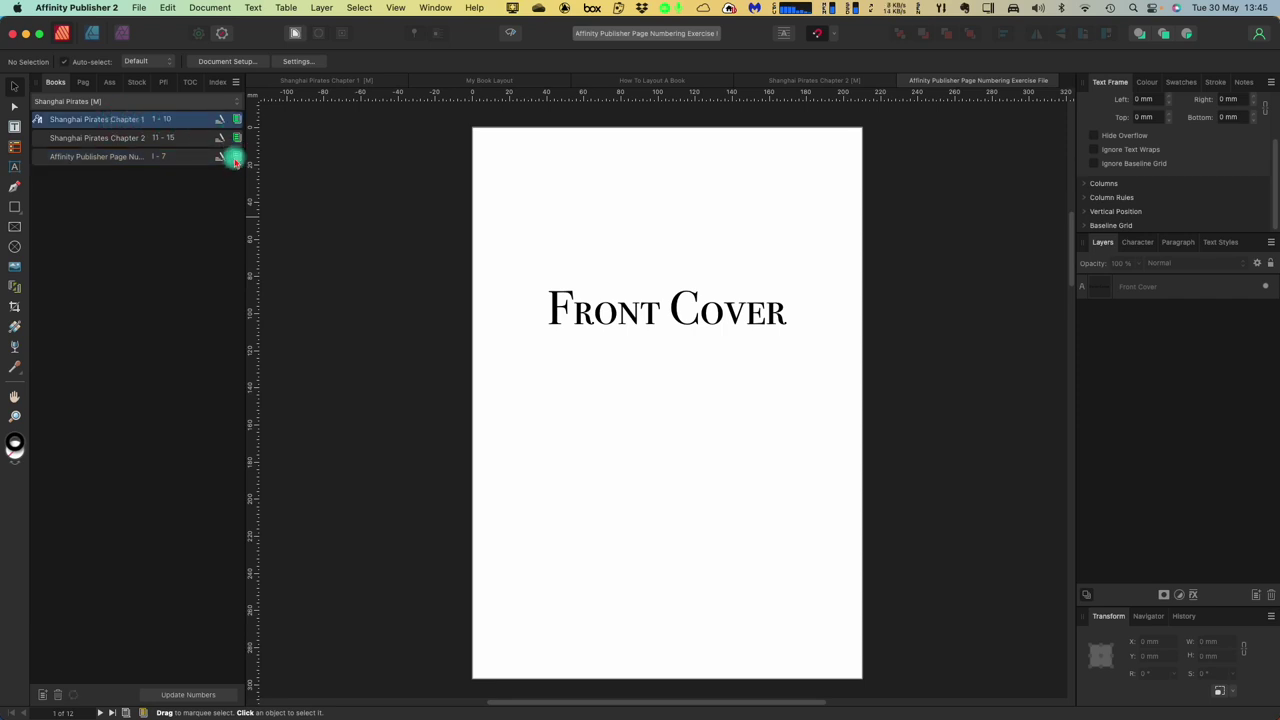
mouse_move(239, 163)
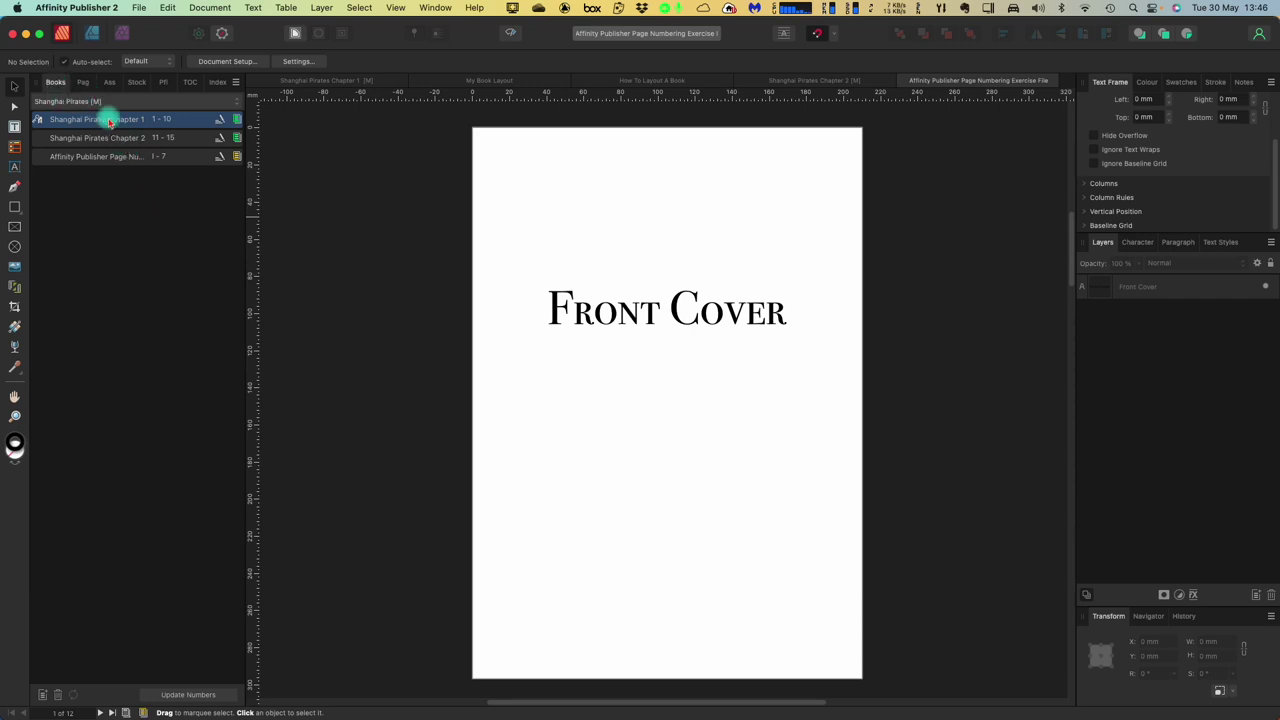
Step: Switch to the Book Layout 1 book and open its My Book Layout chapter
click(235, 103)
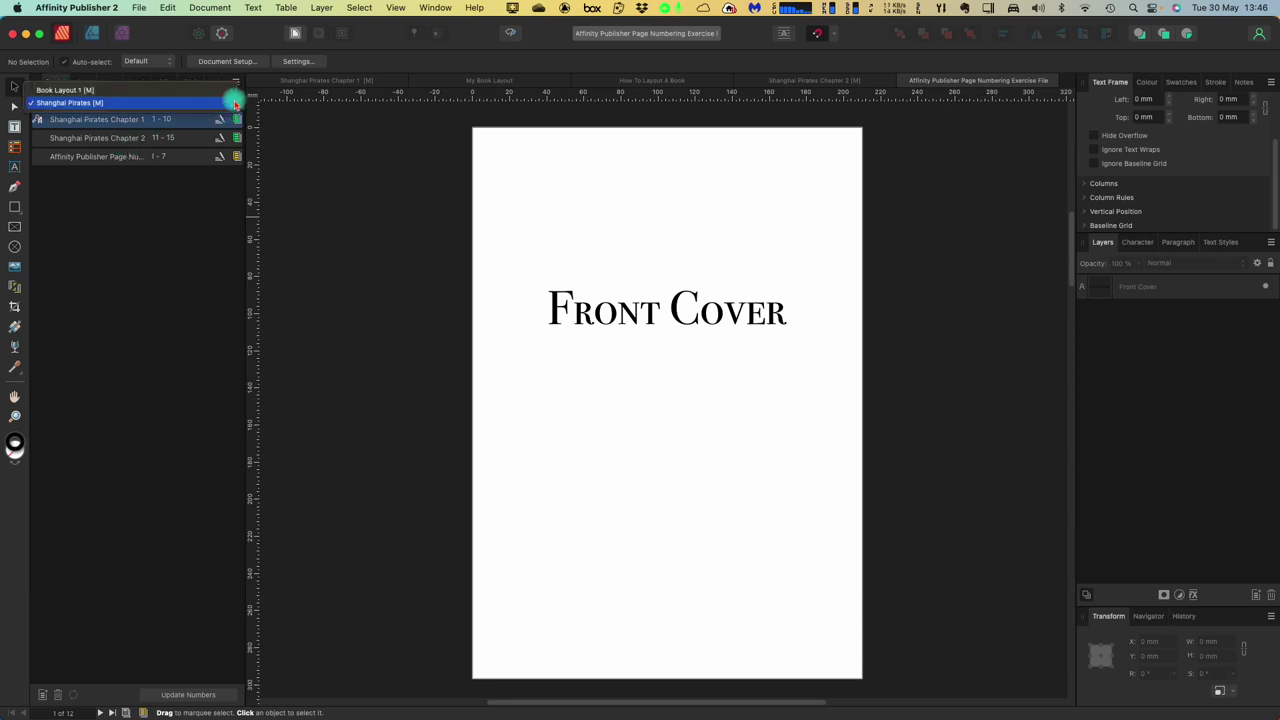
click(195, 90)
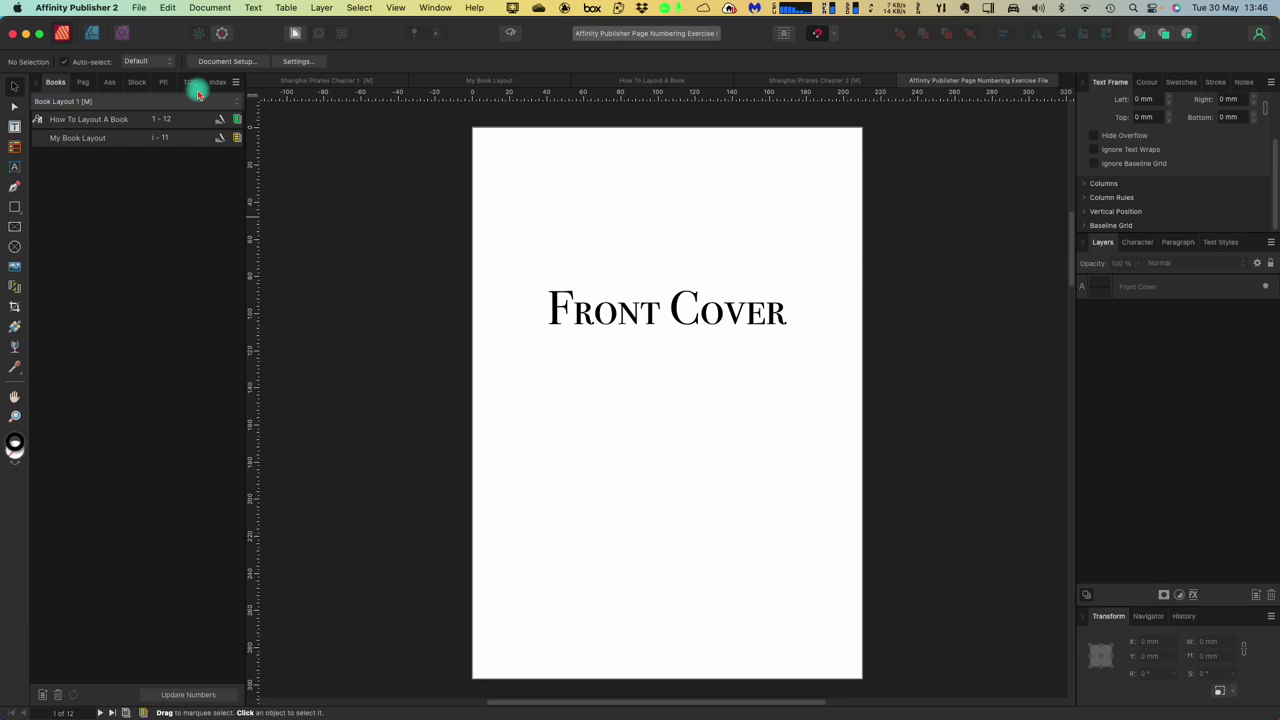
click(103, 120)
double_click(105, 141)
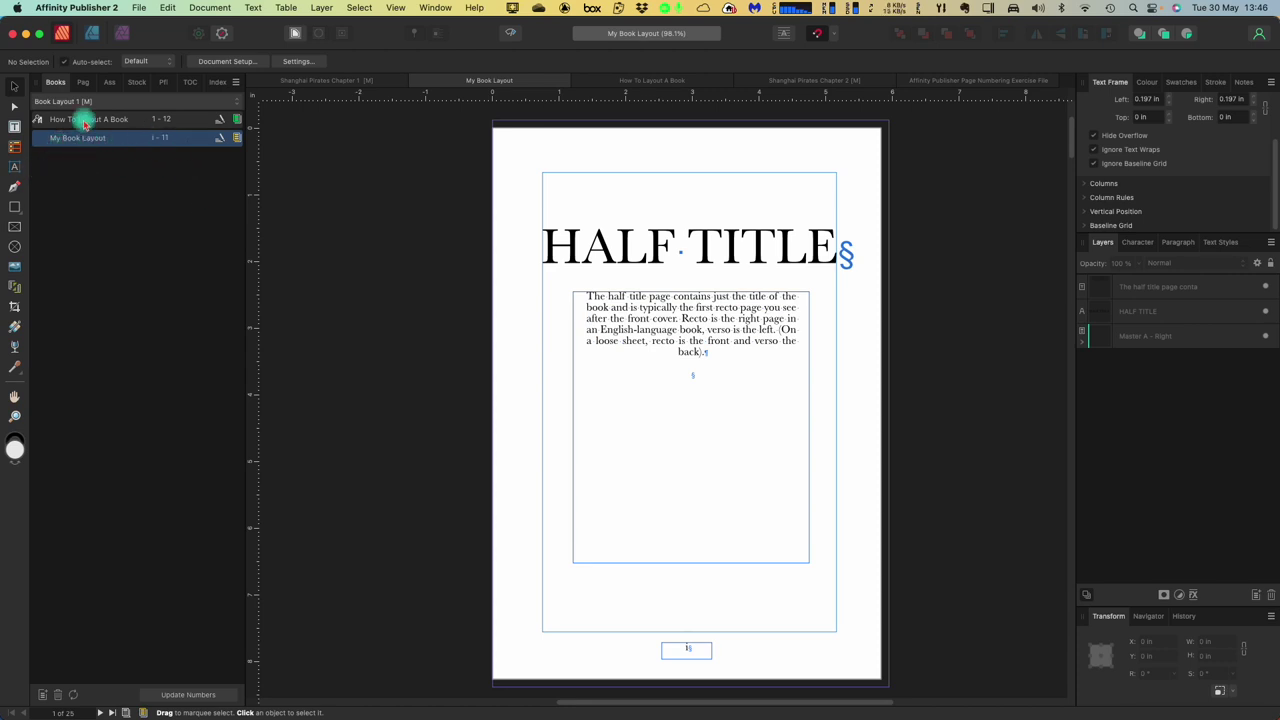
Step: View the Half Title, Title Page, Copyright, Epigraph spreads and Master B, ending on Half Title
click(83, 83)
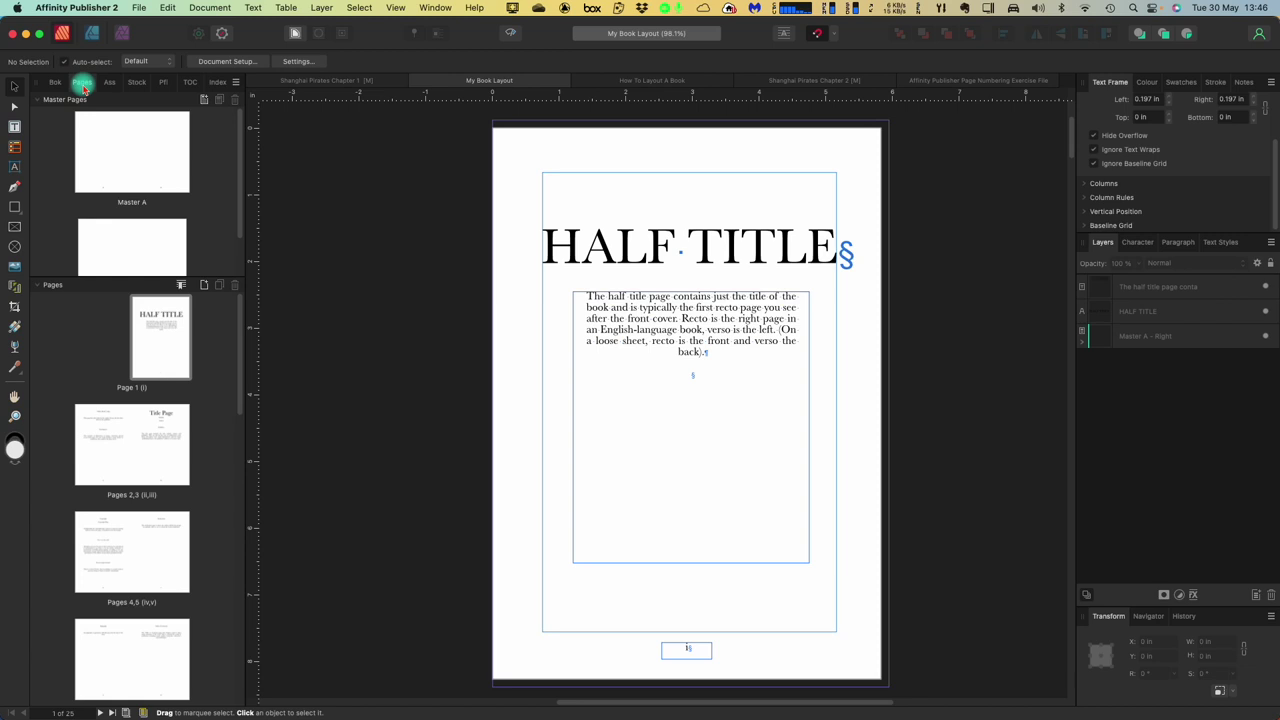
click(161, 328)
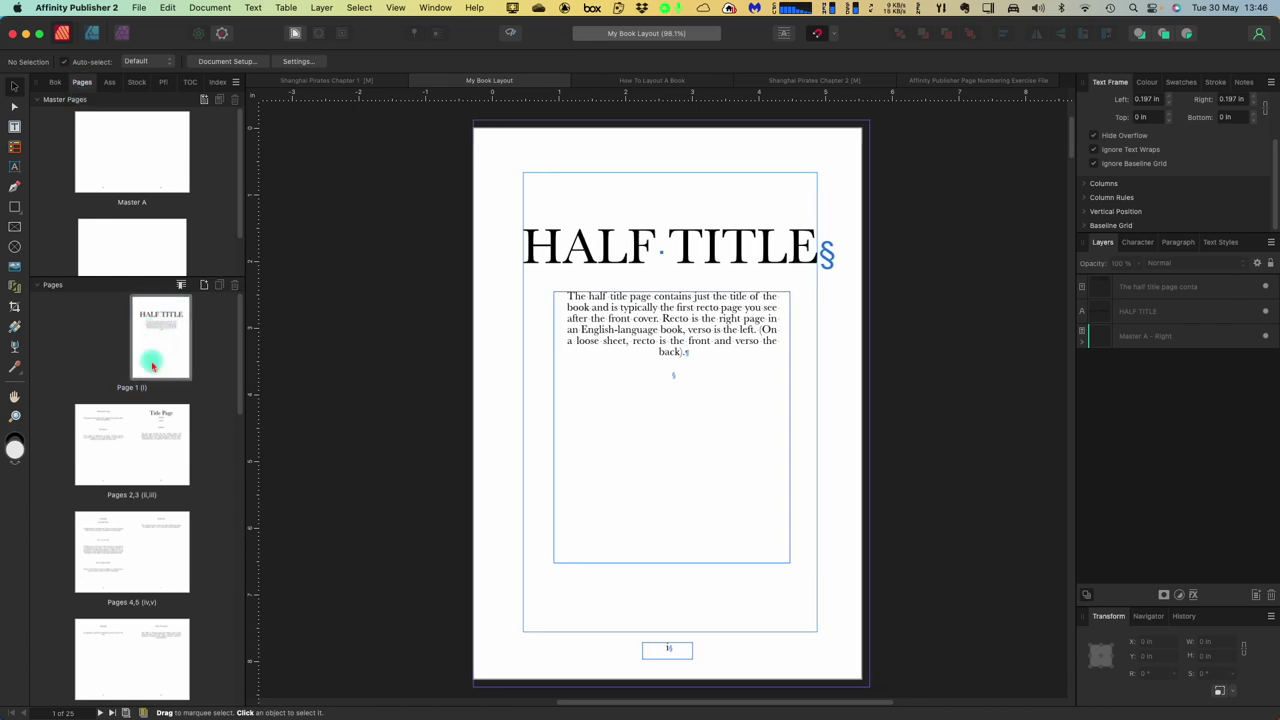
click(121, 433)
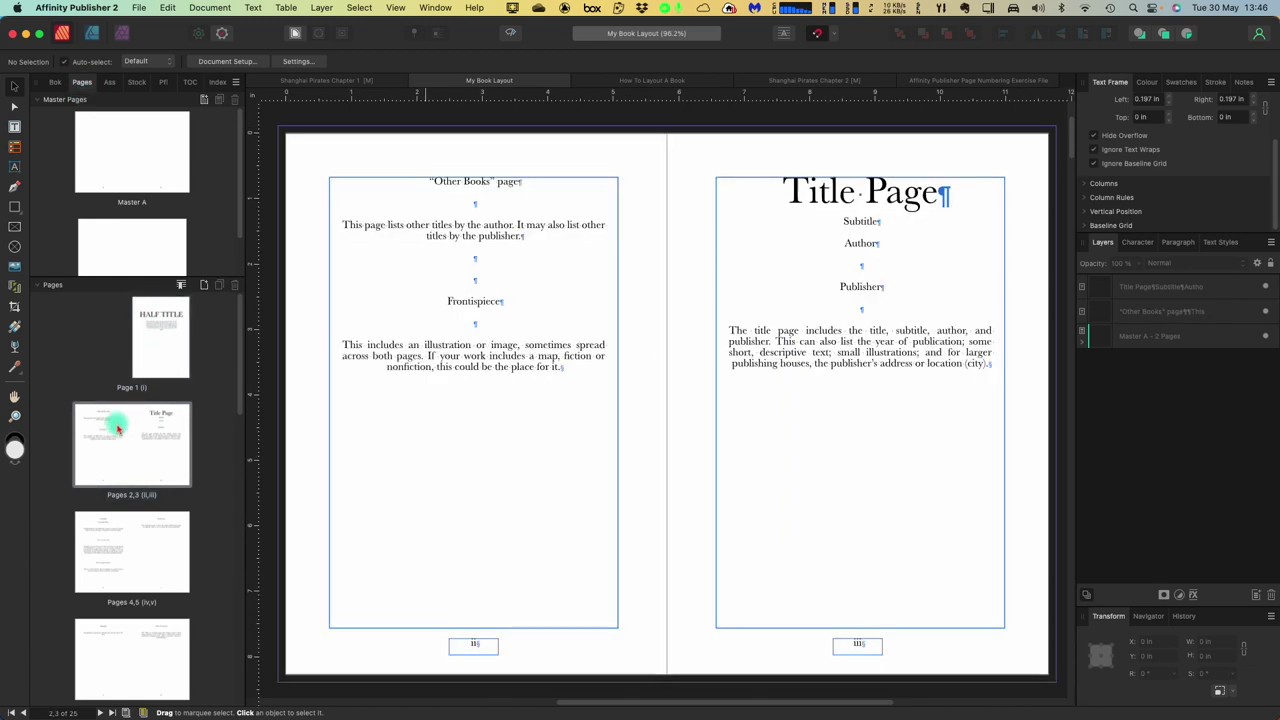
click(136, 540)
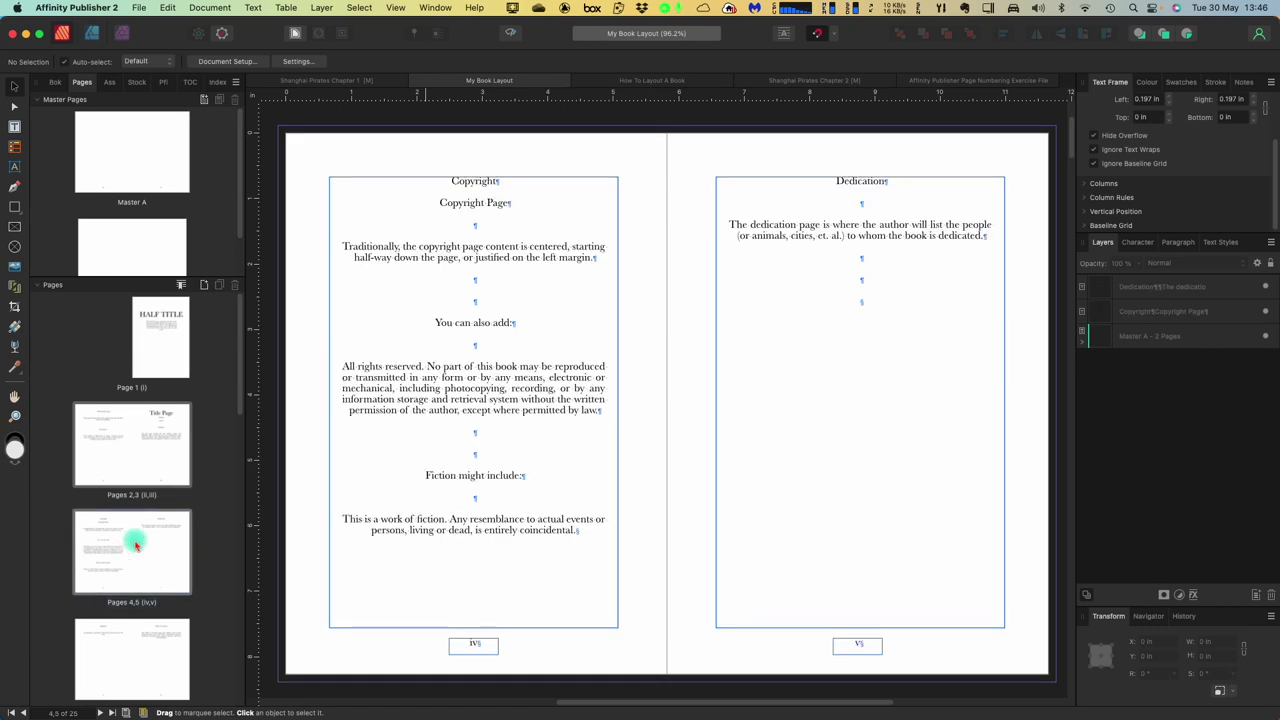
click(124, 630)
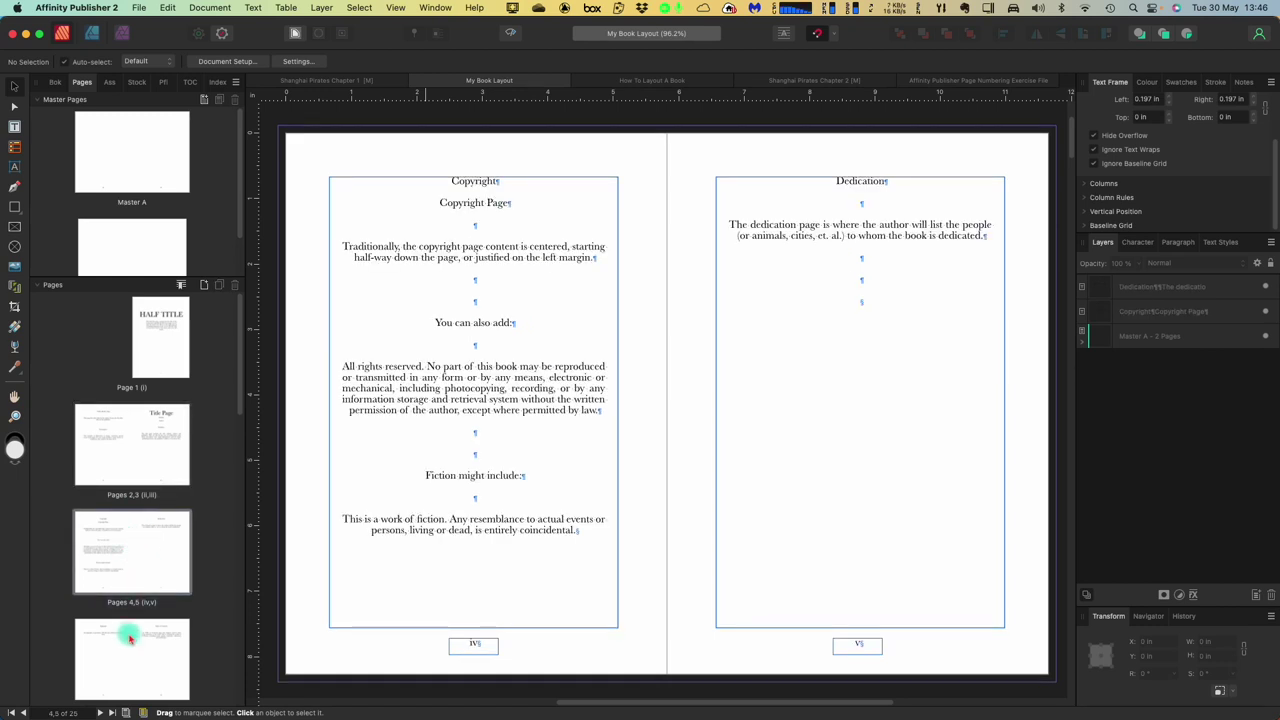
click(152, 252)
click(163, 338)
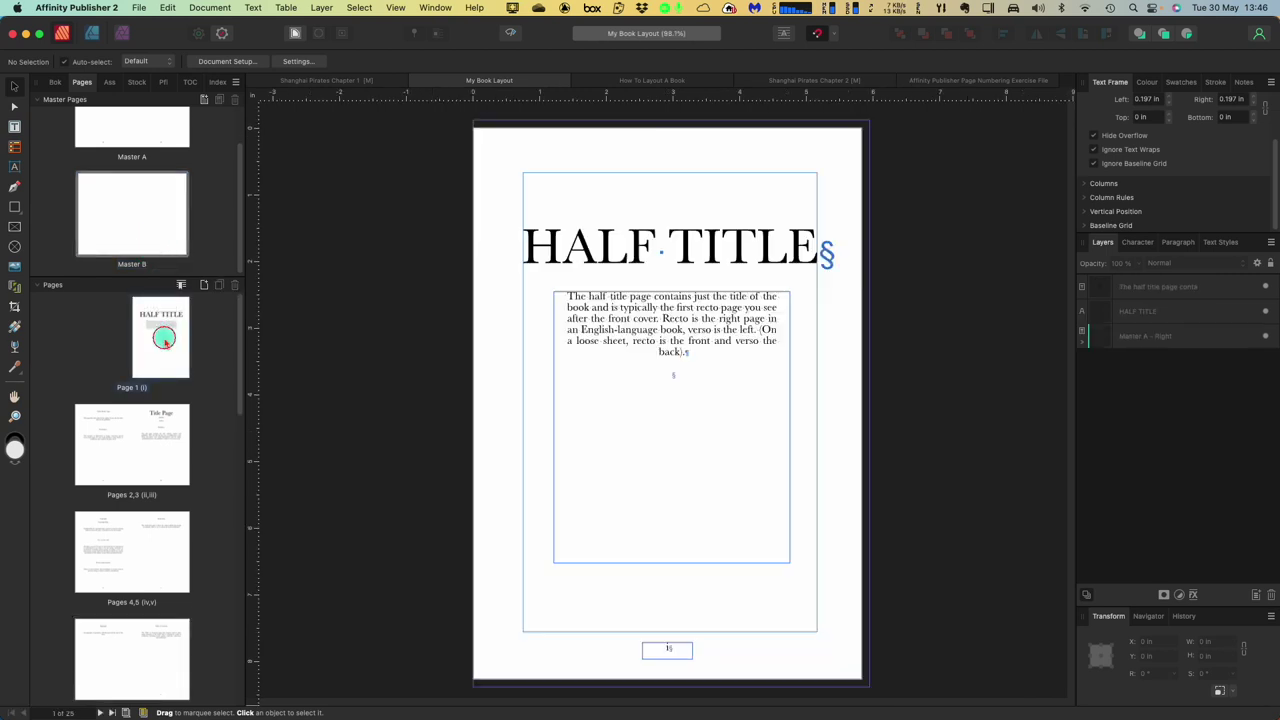
Step: Back in the chapter list, open Shanghai Pirates Chapter 2 from its context menu
click(52, 85)
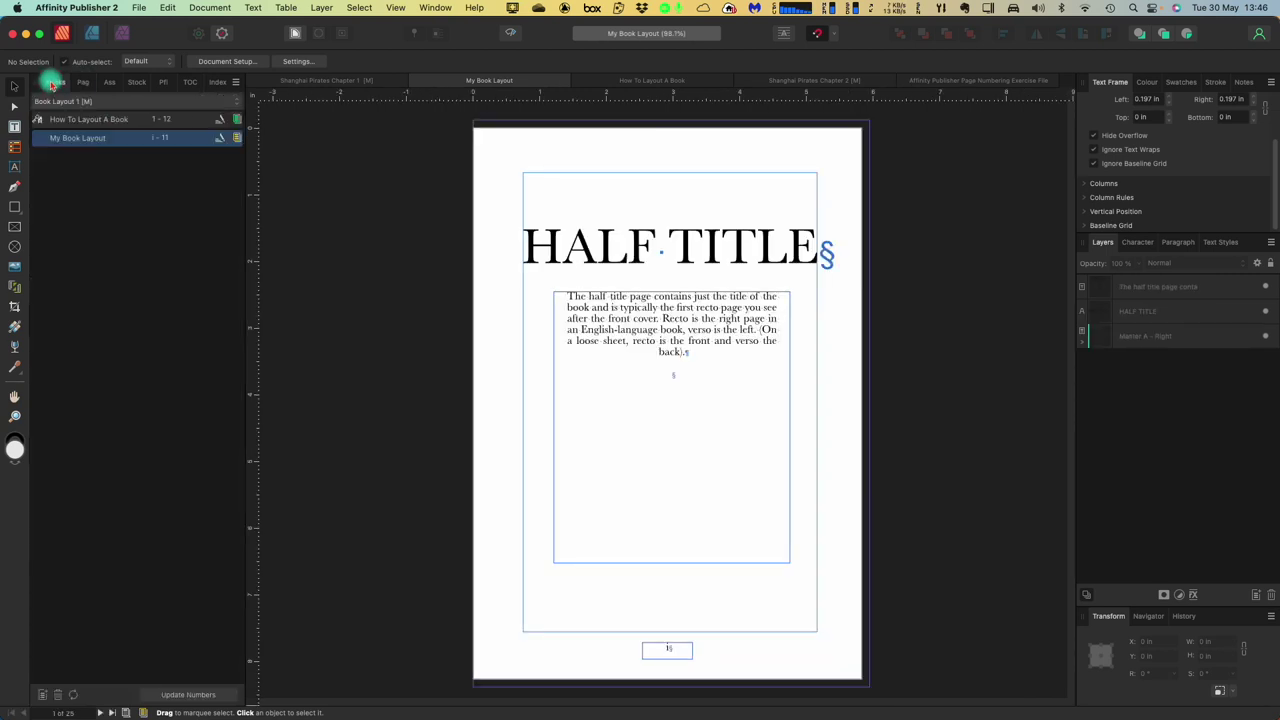
right_click(83, 143)
click(118, 145)
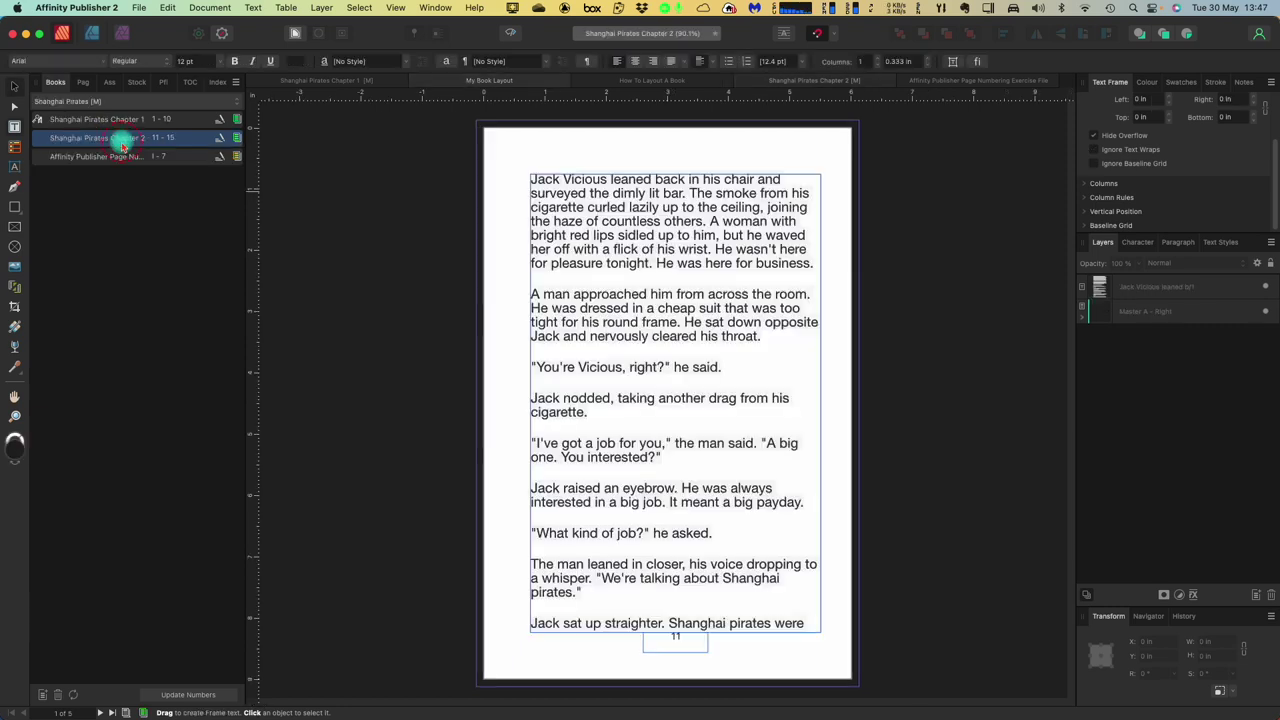